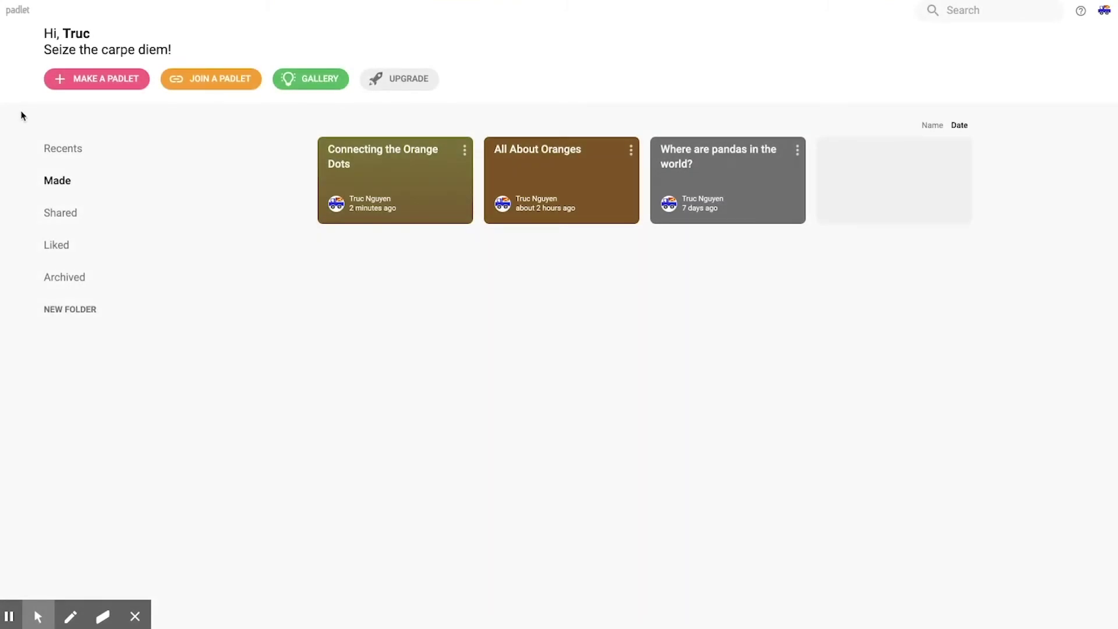
# Back out of the new-padlet chooser and open the 'Connecting the Orange Dots' padlet
pyautogui.click(125, 78)
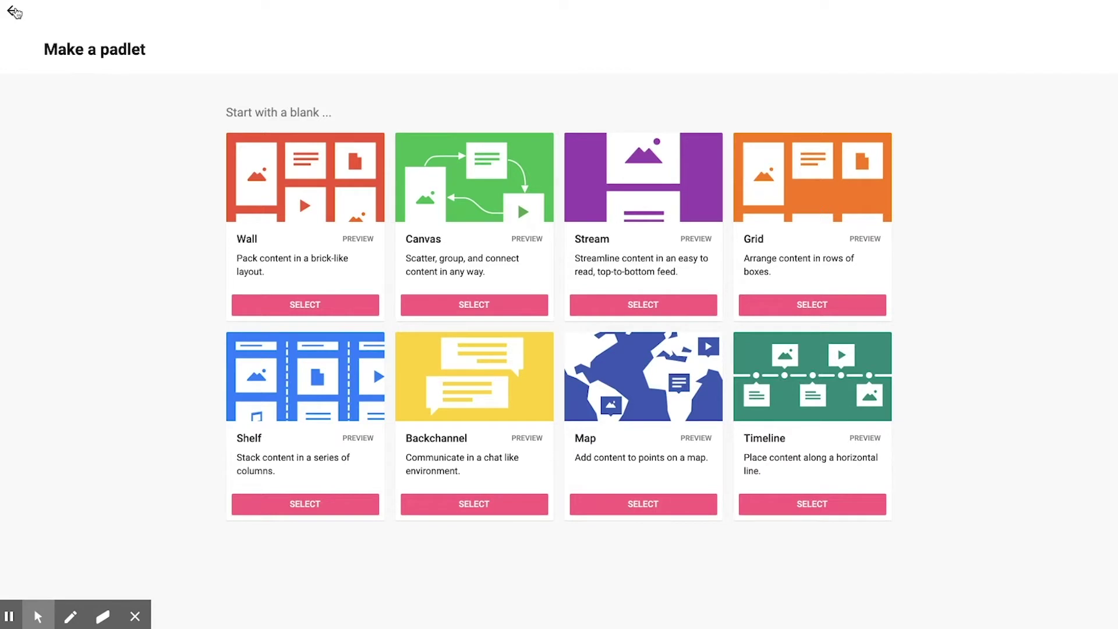
pyautogui.click(13, 11)
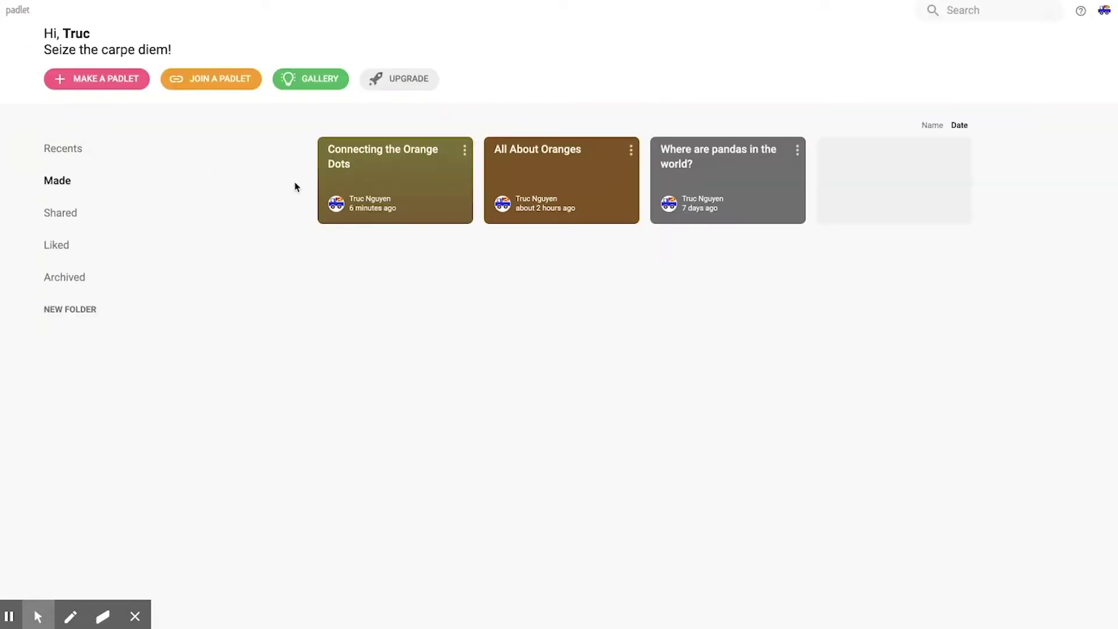
pyautogui.click(423, 183)
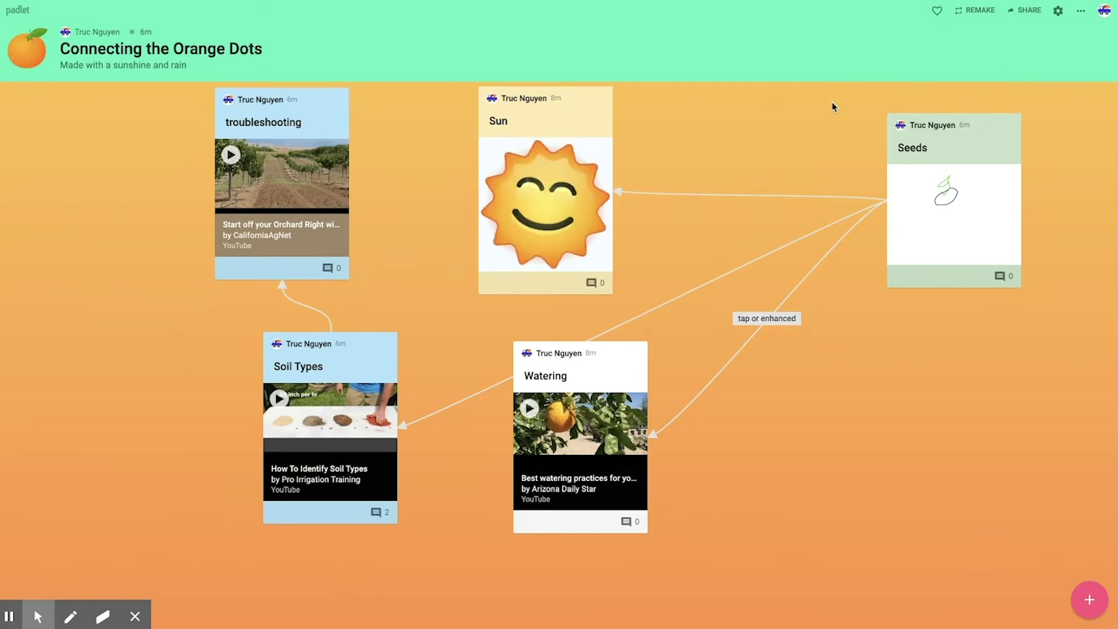
# Shift the Seeds post left and move the Watering post right, beneath Seeds
pyautogui.moveTo(999, 142); pyautogui.dragTo(951, 123)
pyautogui.click(642, 364)
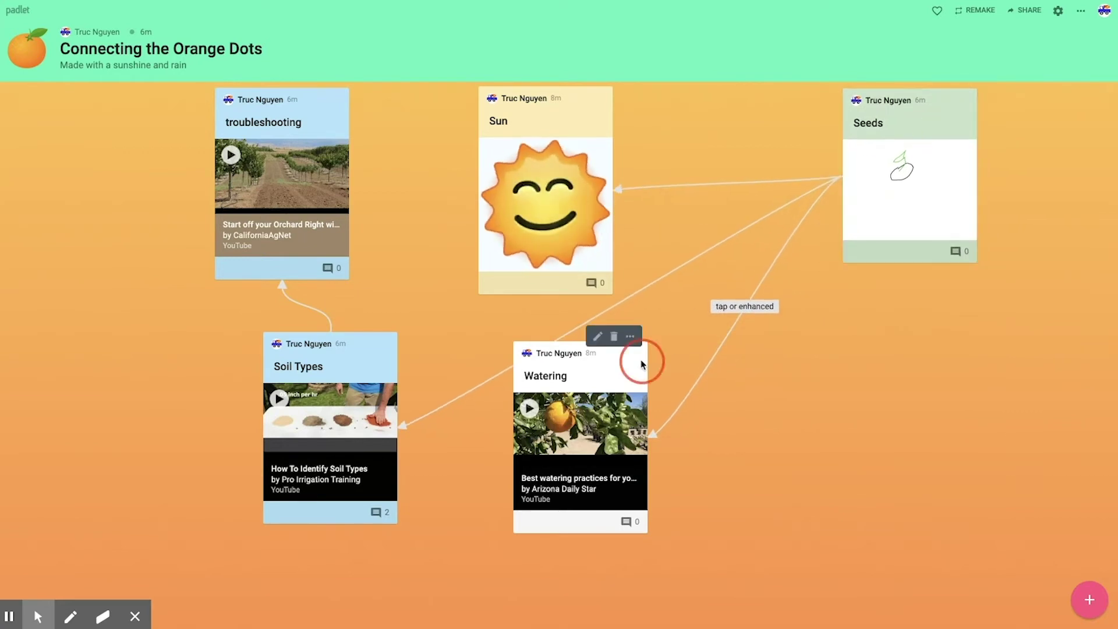
pyautogui.moveTo(642, 364); pyautogui.dragTo(757, 364)
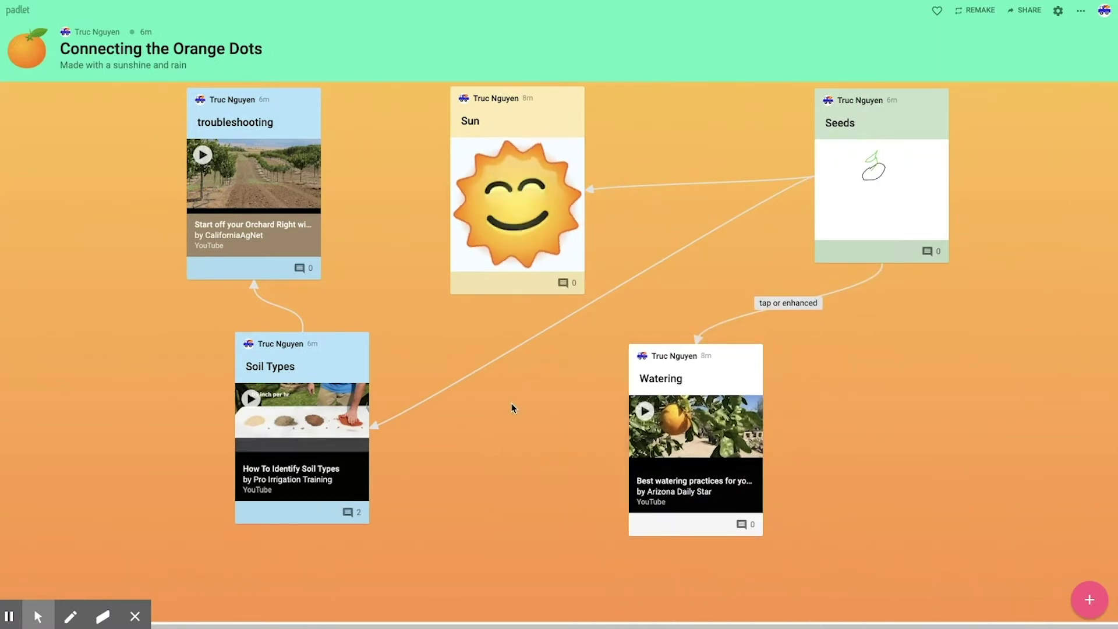
pyautogui.moveTo(724, 377)
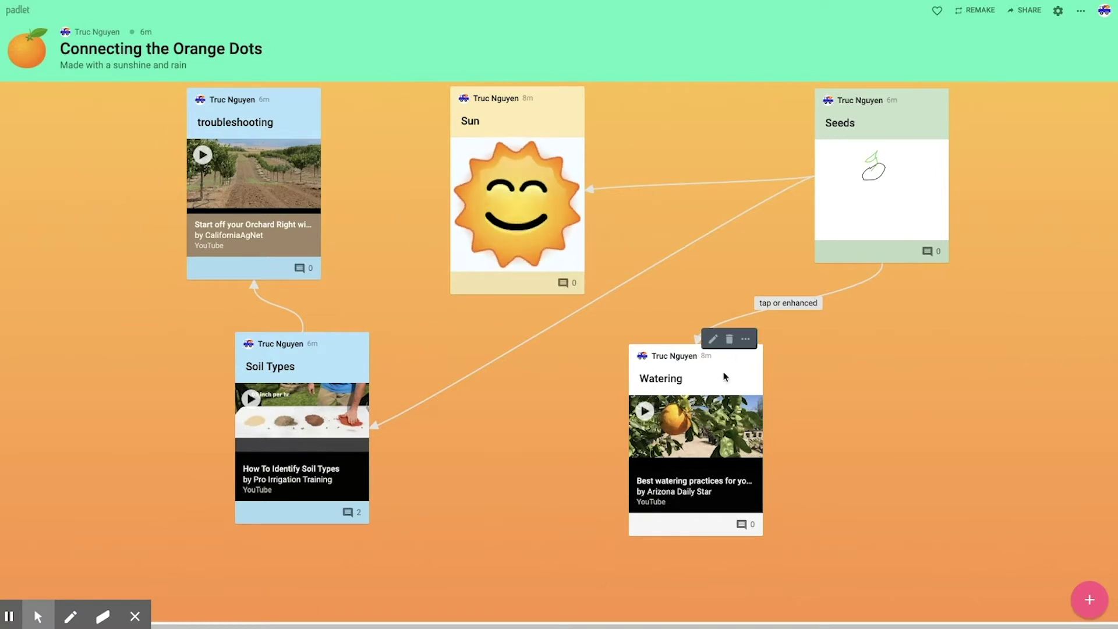
pyautogui.moveTo(544, 130)
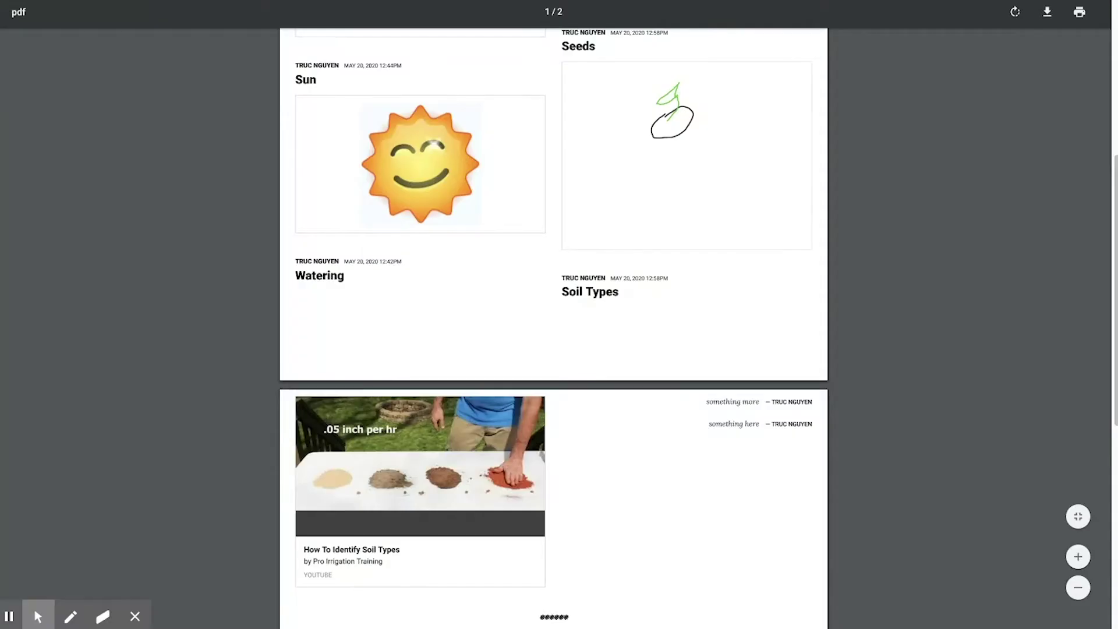
# Scroll through the PDF export, then bring up the board's Share panel
pyautogui.scroll(6, 701, 382)
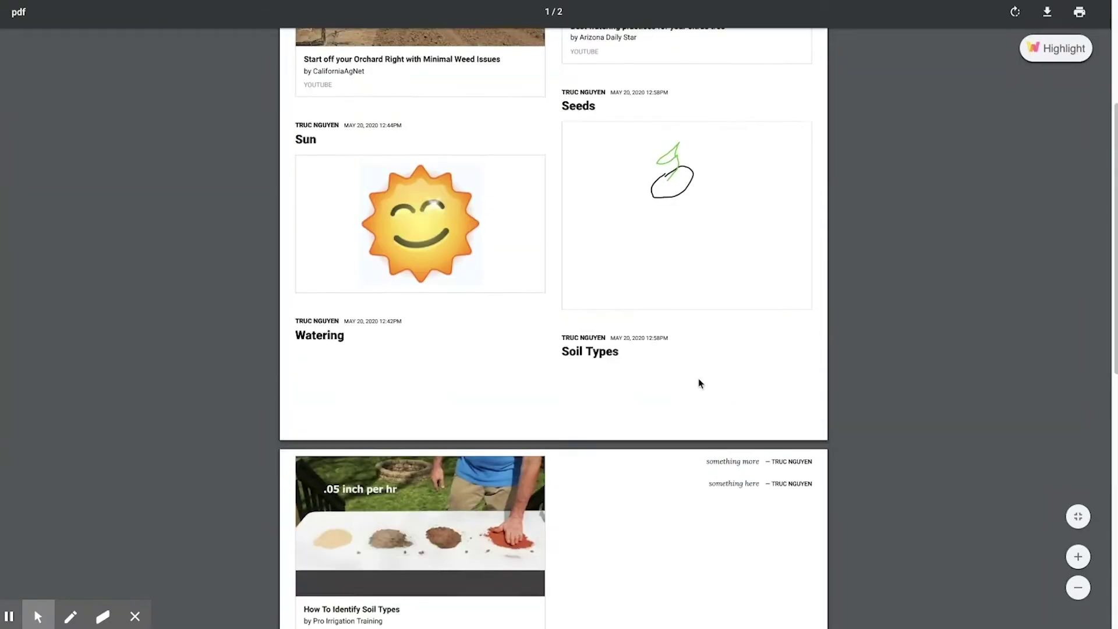
pyautogui.scroll(-8, 699, 382)
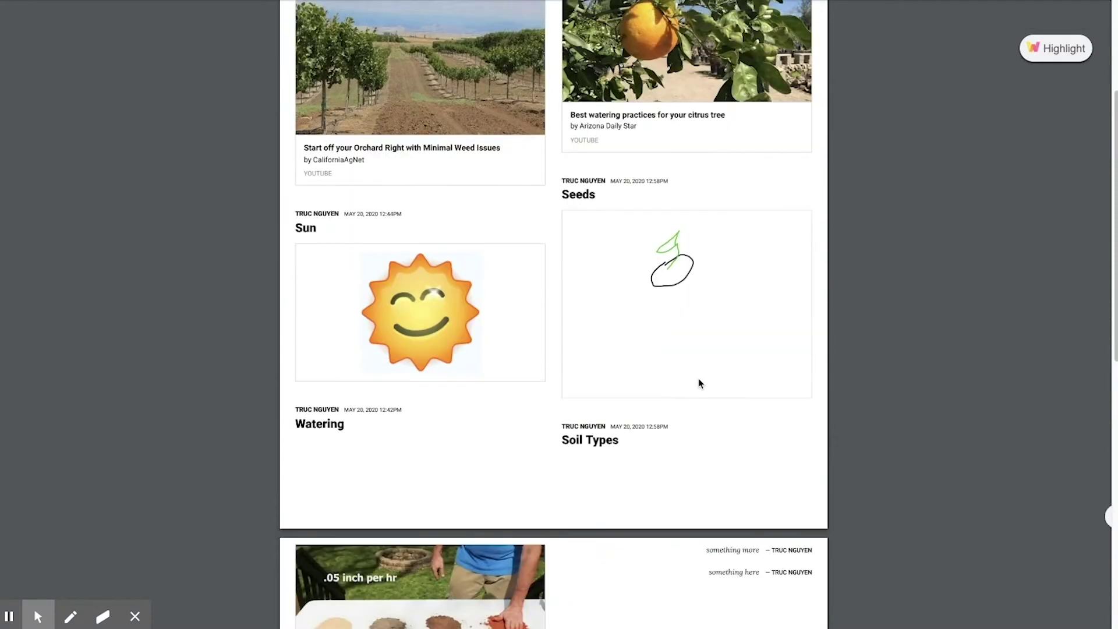
pyautogui.scroll(8, 699, 382)
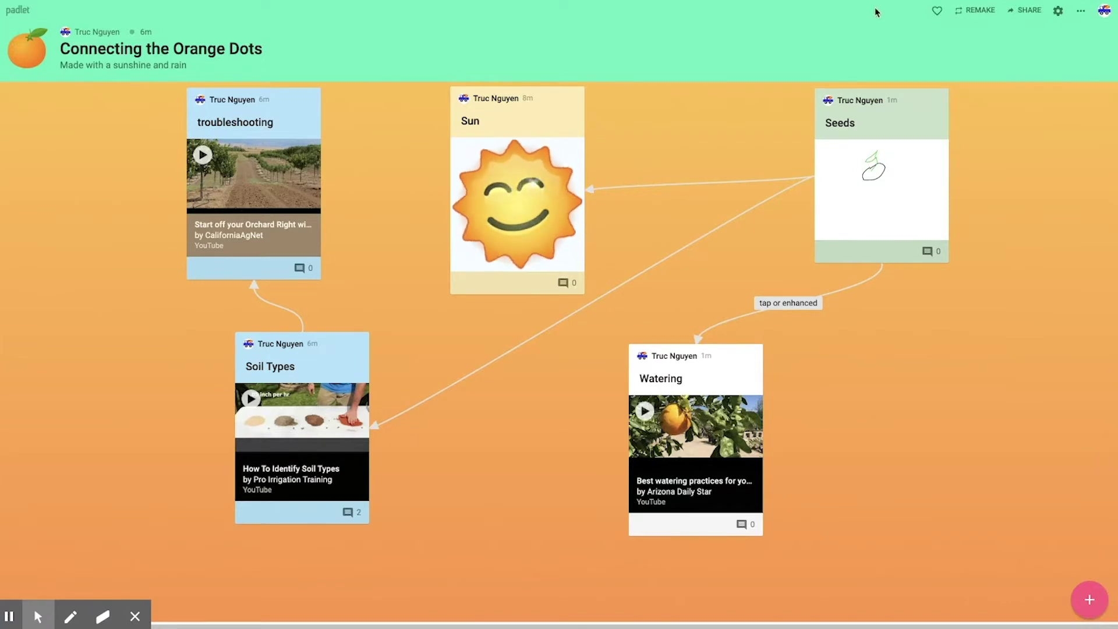
pyautogui.click(1025, 10)
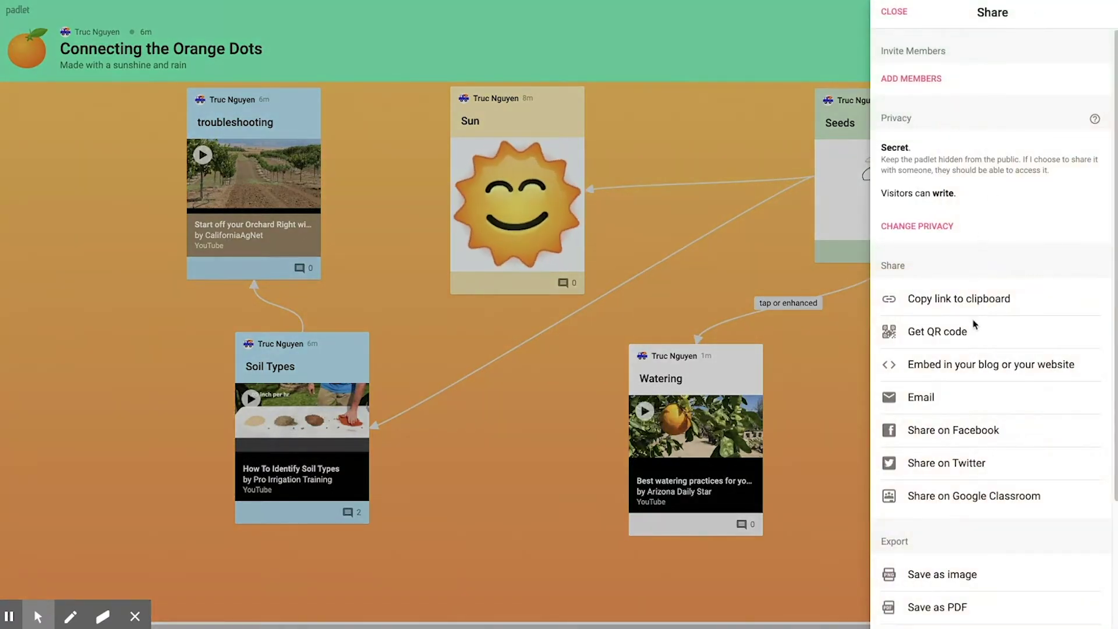
# Scroll the saved board image and magnify it near the tap label
pyautogui.scroll(-1, 961, 525)
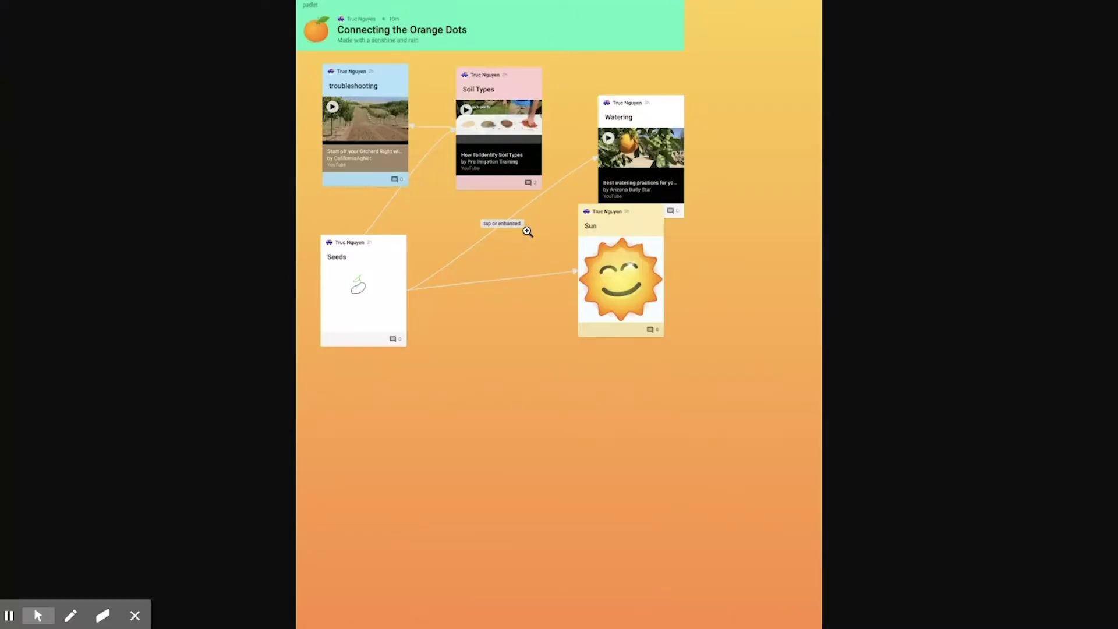
pyautogui.click(517, 238)
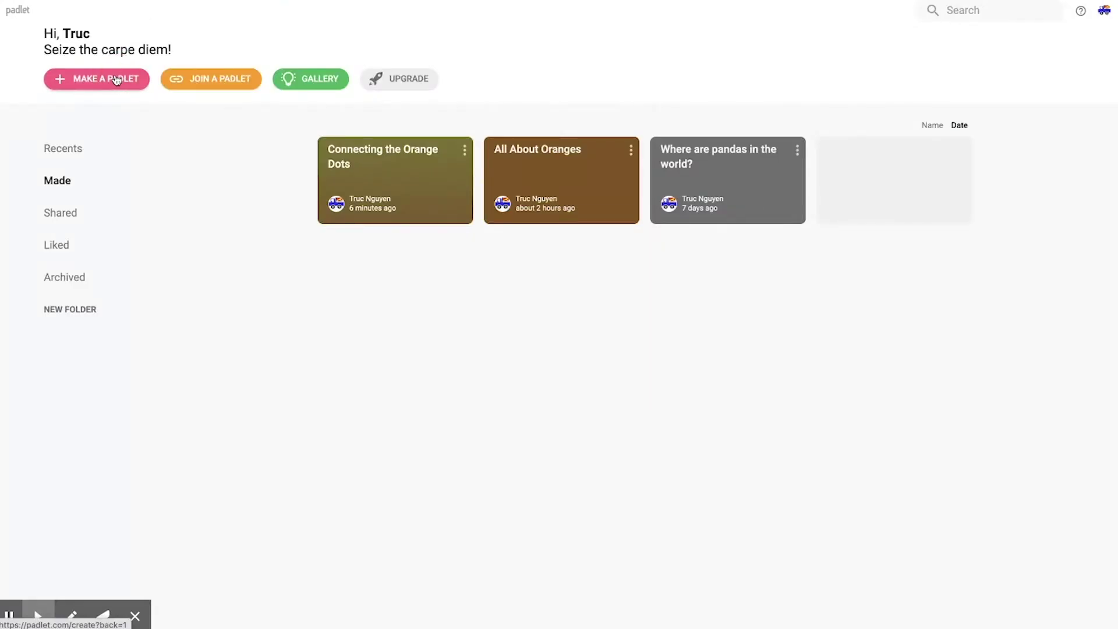
# Create a new blank Canvas padlet and dismiss its welcome settings panel
pyautogui.click(117, 79)
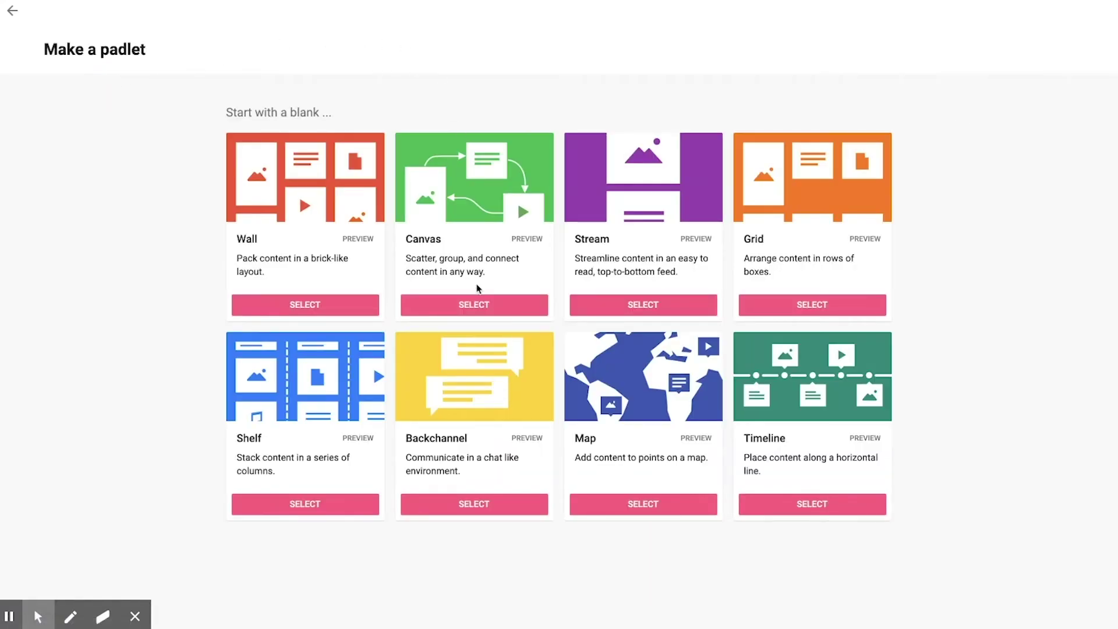
pyautogui.click(476, 306)
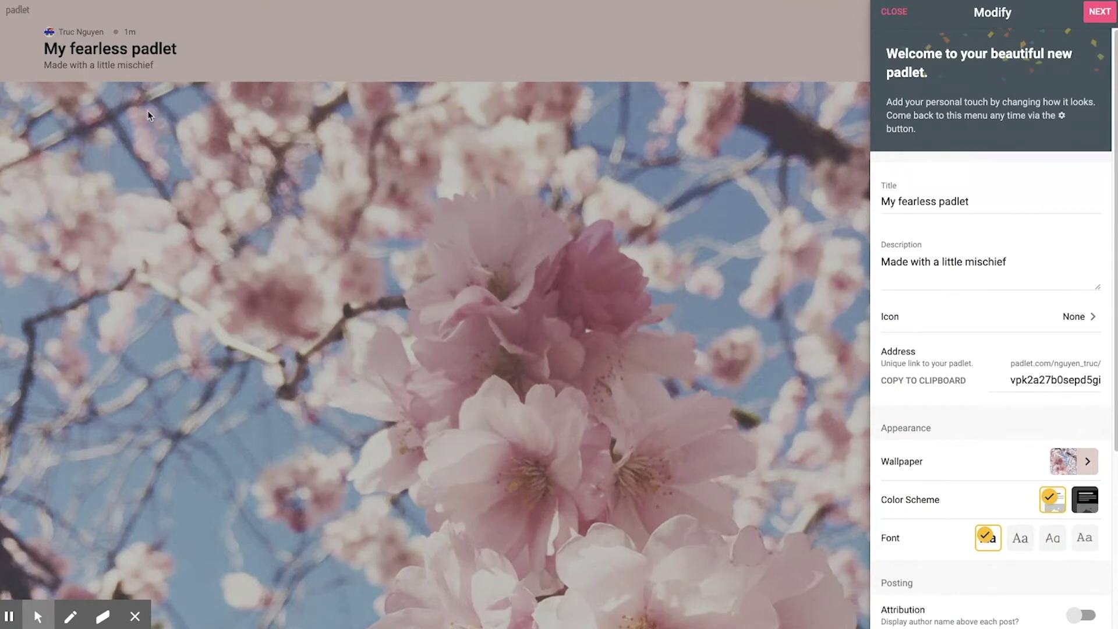
pyautogui.click(442, 157)
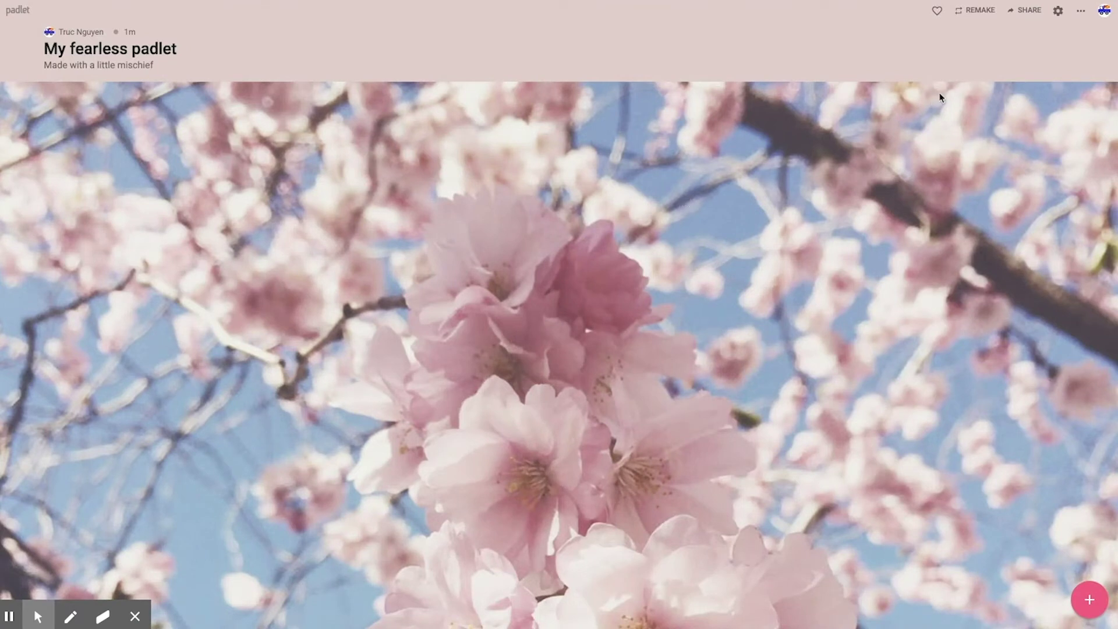
# Change the padlet's title to 'Cherry' in its settings
pyautogui.click(1059, 12)
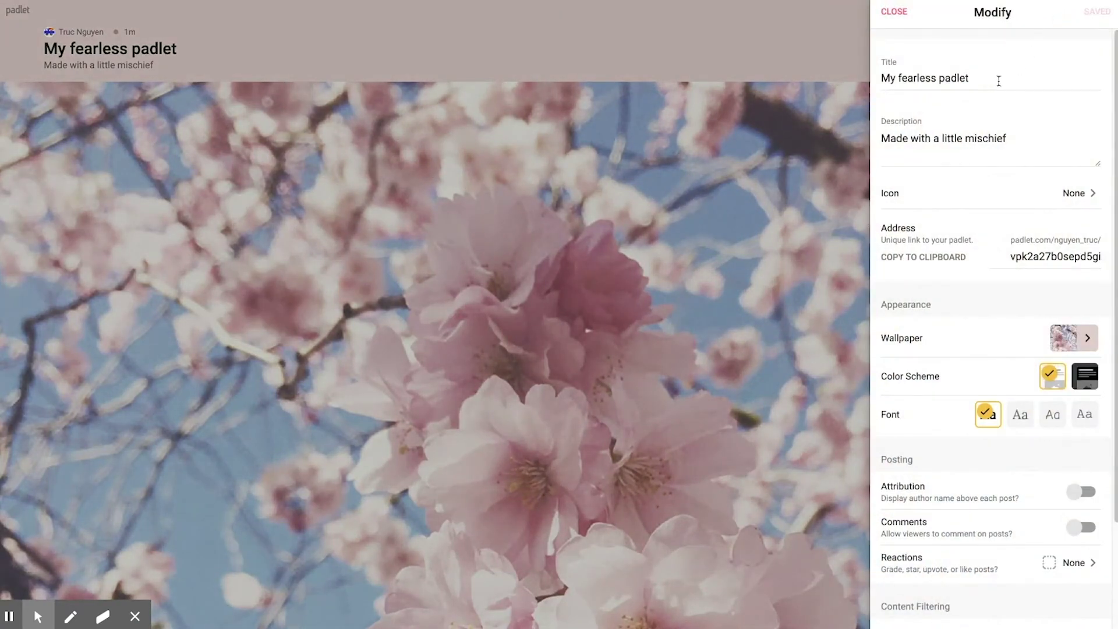
pyautogui.moveTo(999, 81); pyautogui.dragTo(818, 72)
pyautogui.write('Chee')
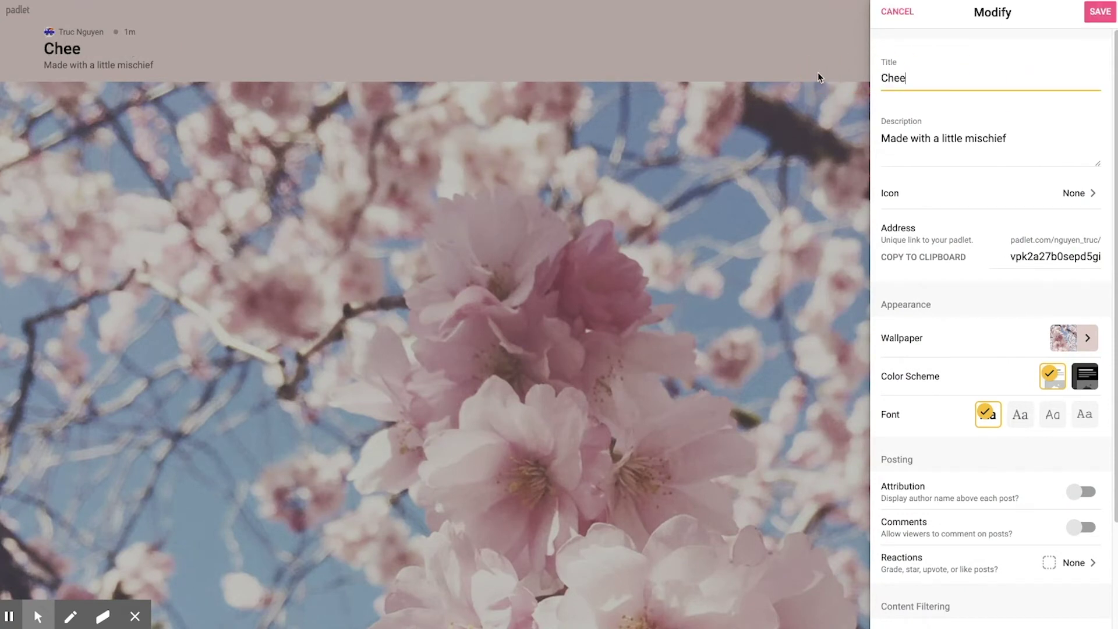
pyautogui.press('BackSpace')
pyautogui.write('rry')
# Replace the padlet address with 'cherry' and save the settings
pyautogui.click(1042, 255)
pyautogui.click(1042, 255)
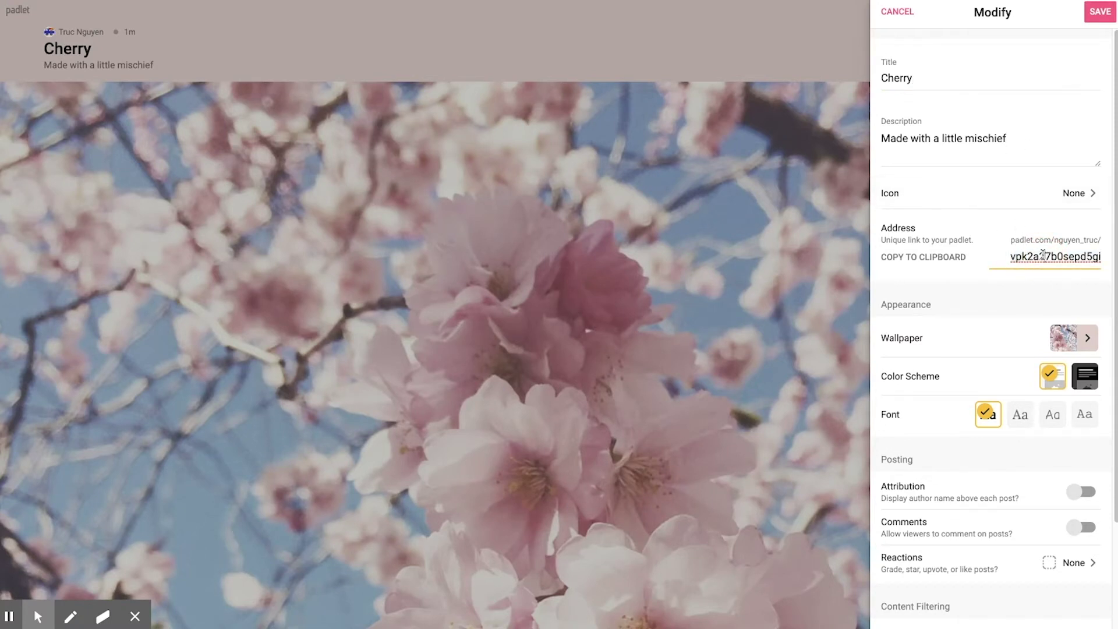
pyautogui.press('BackSpace')
pyautogui.write('2')
pyautogui.doubleClick(1037, 257)
pyautogui.write('cherry')
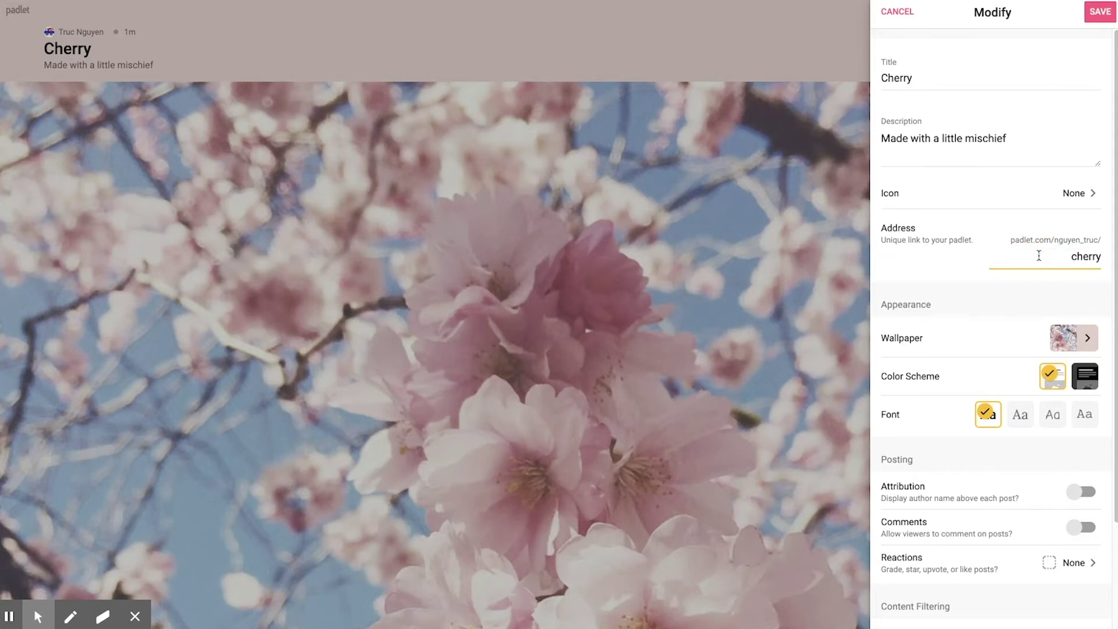
pyautogui.click(1099, 15)
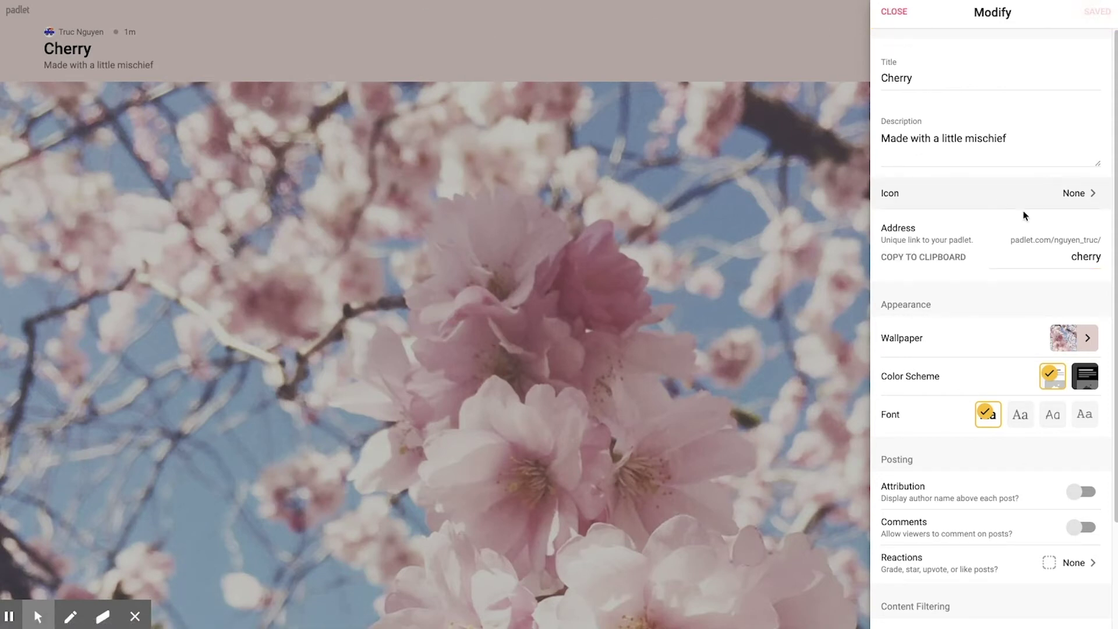
# Turn on author names and comments, leave reactions unchanged, and save the settings
pyautogui.scroll(-2, 957, 366)
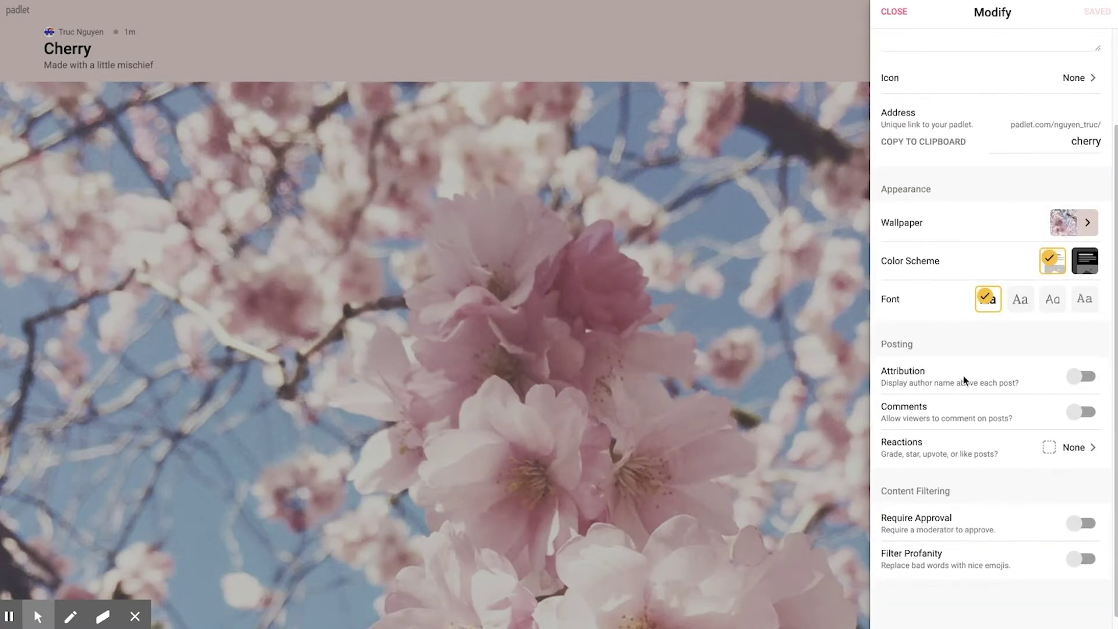
pyautogui.click(1074, 378)
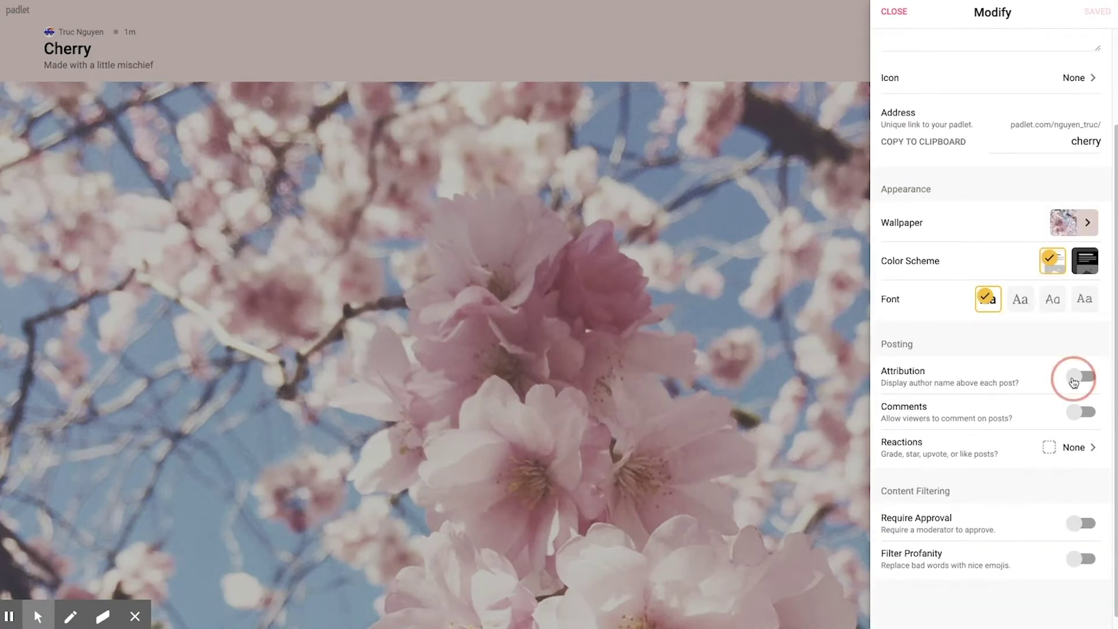
pyautogui.click(1079, 417)
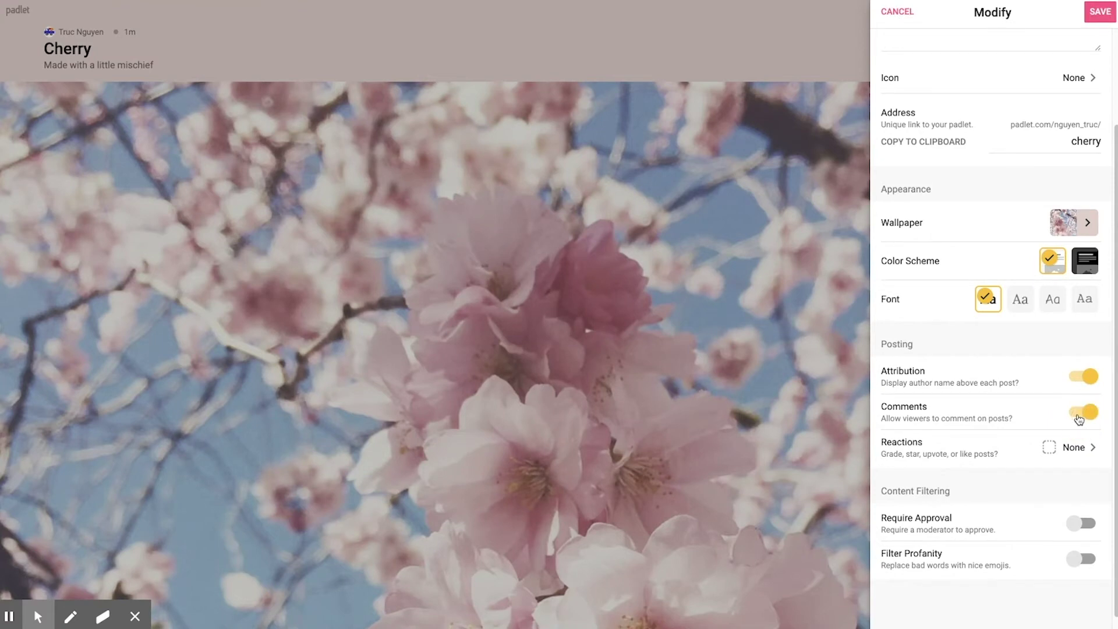
pyautogui.click(999, 449)
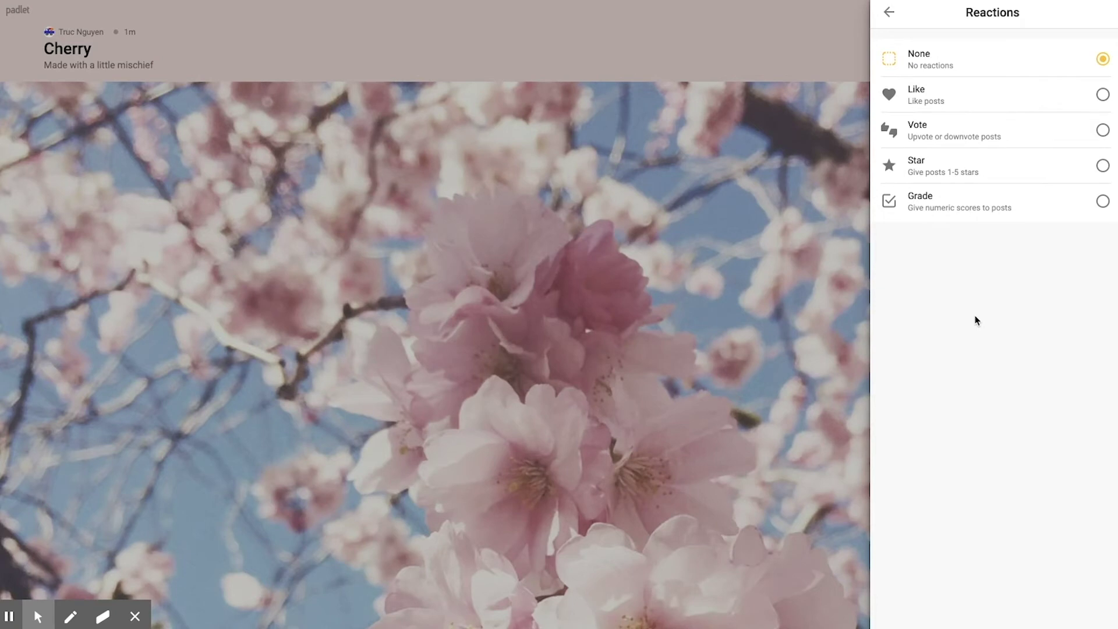
pyautogui.click(890, 13)
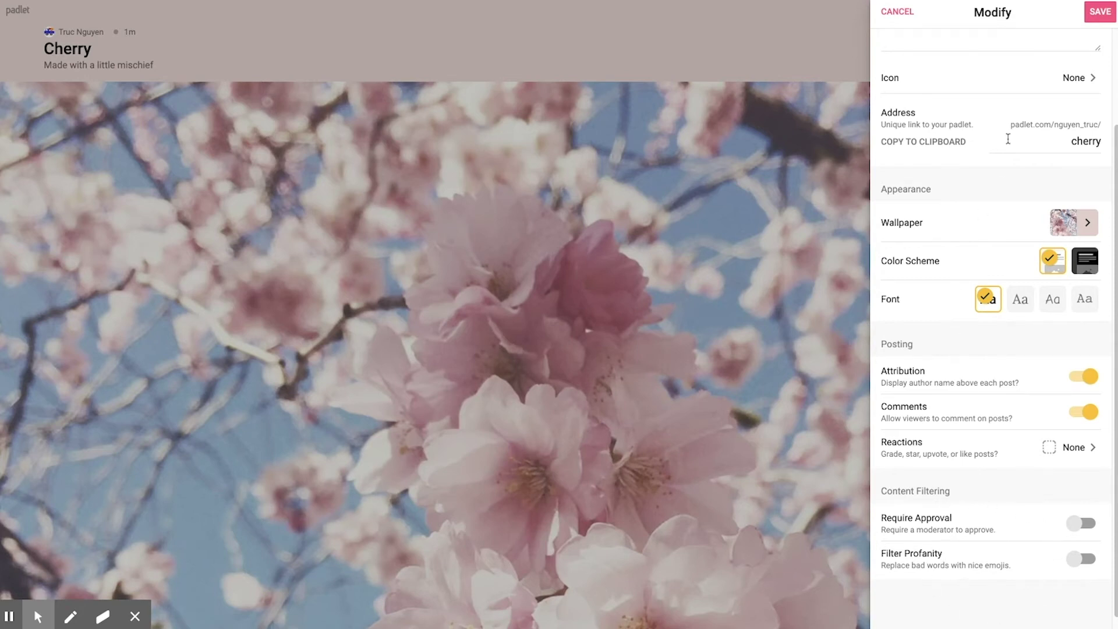
pyautogui.click(1103, 14)
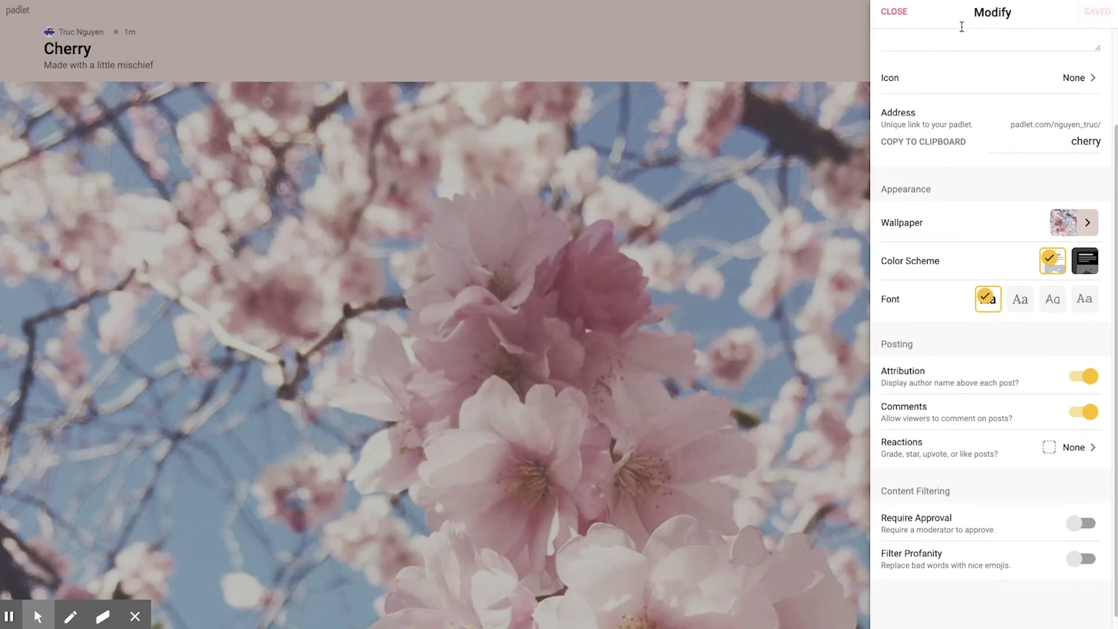
pyautogui.click(893, 12)
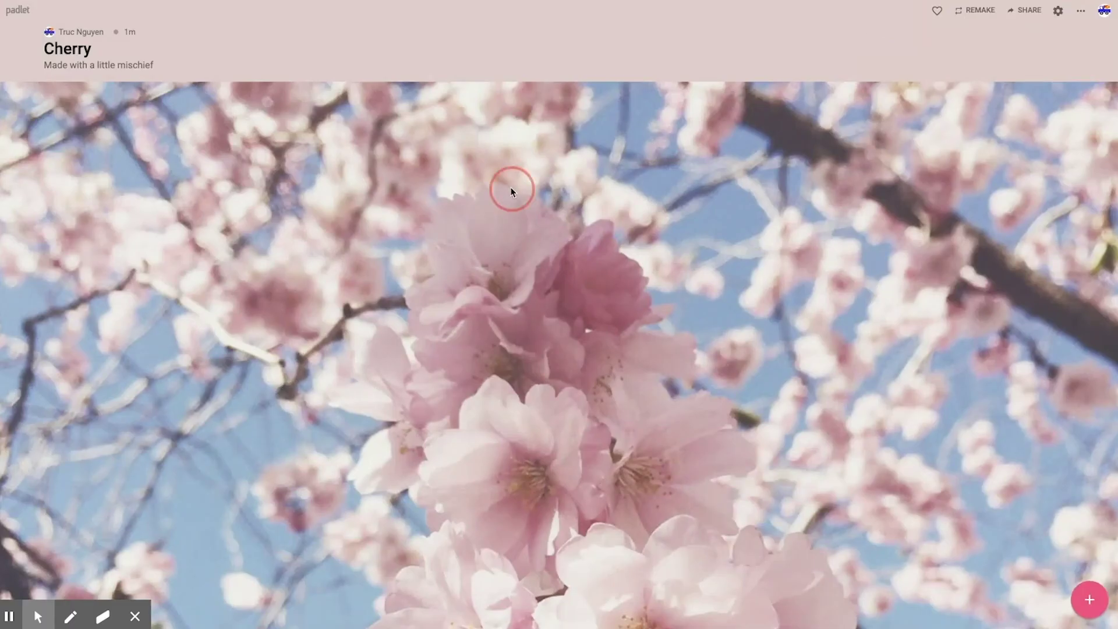
# Add three canvas posts titled Cherry Seeds, Water and Soil
pyautogui.doubleClick(511, 190)
pyautogui.write('Cherry ')
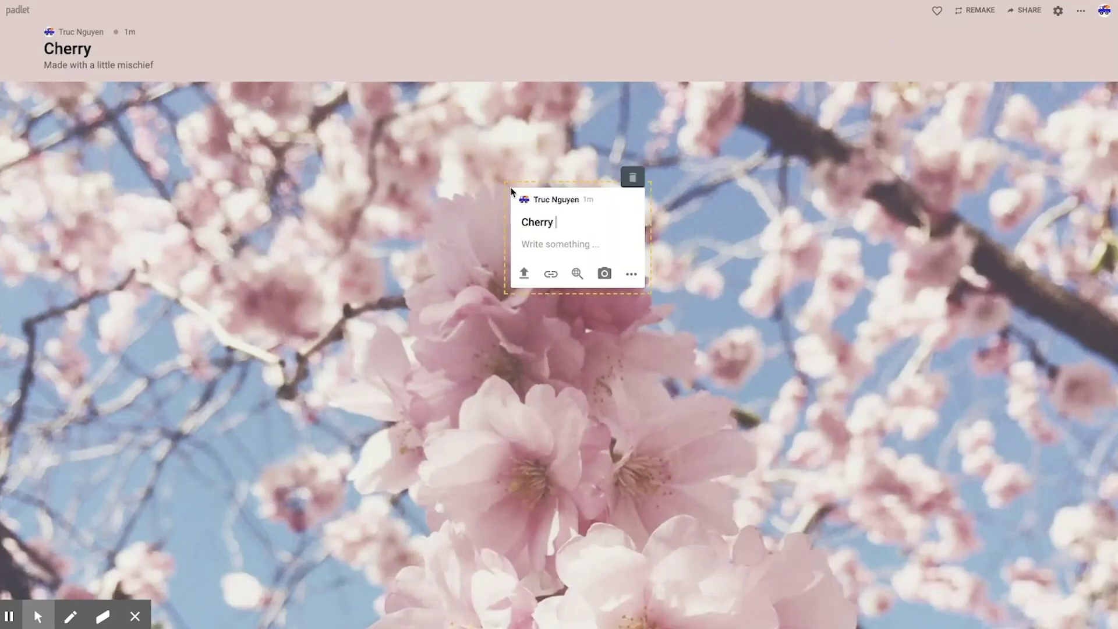
pyautogui.write('Seeds')
pyautogui.doubleClick(801, 217)
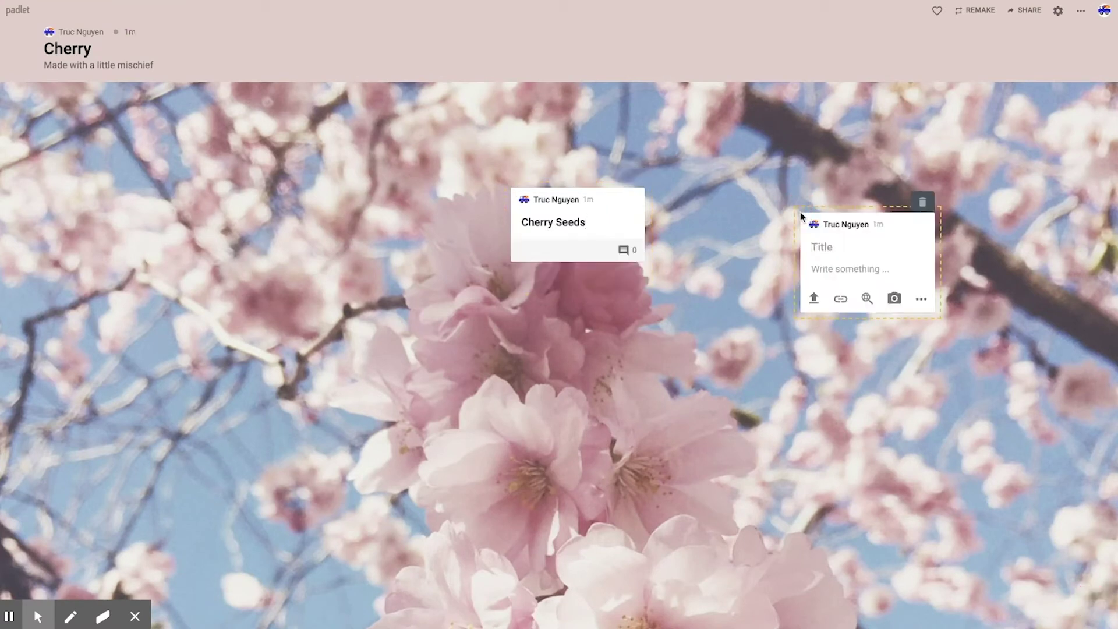
pyautogui.write('Water')
pyautogui.doubleClick(349, 294)
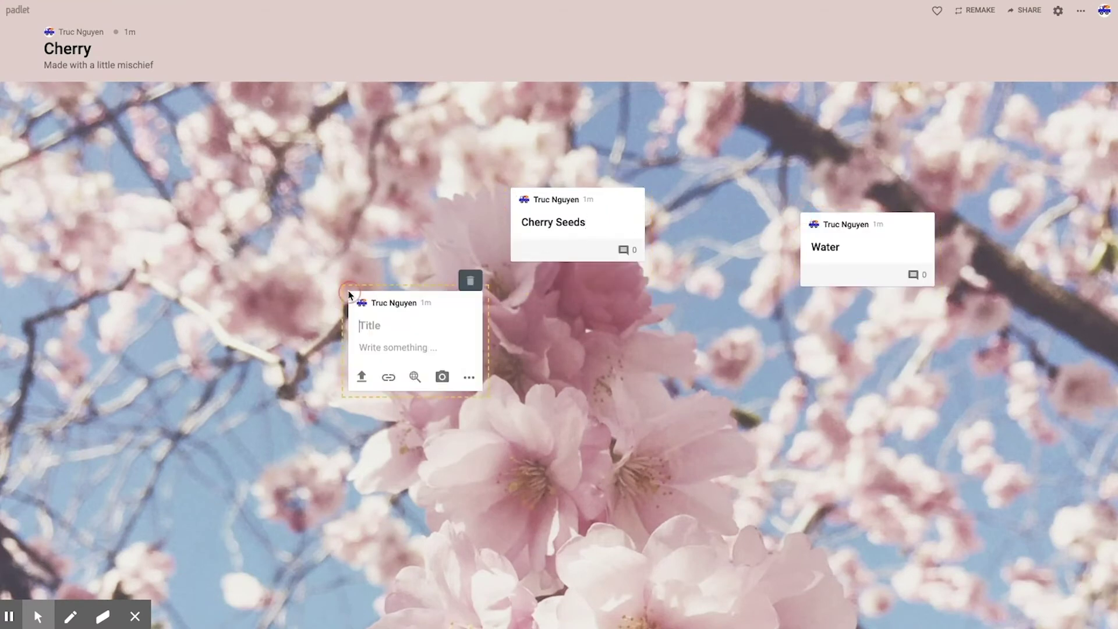
pyautogui.write('Soil')
pyautogui.click(557, 333)
# Arrange the posts: Soil upper left, Cherry Seeds lower left, Water toward the centre
pyautogui.moveTo(474, 285); pyautogui.dragTo(337, 111)
pyautogui.moveTo(606, 210); pyautogui.dragTo(436, 334)
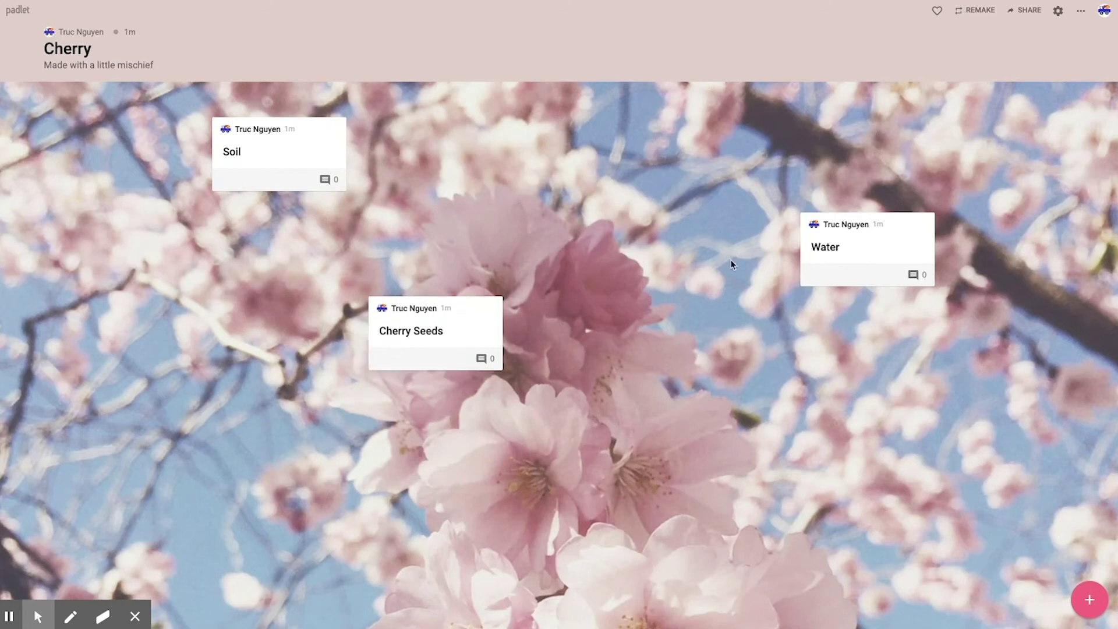
pyautogui.moveTo(868, 243); pyautogui.dragTo(562, 162)
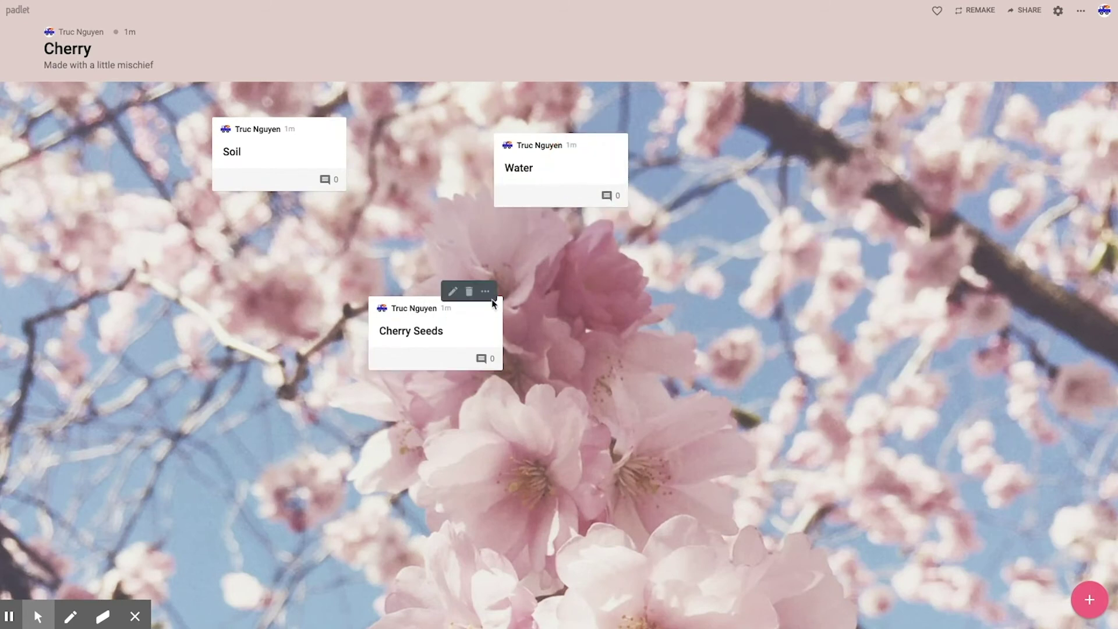
# Colour the Cherry Seeds post pink and attach a green-cherries photo from image search
pyautogui.click(485, 291)
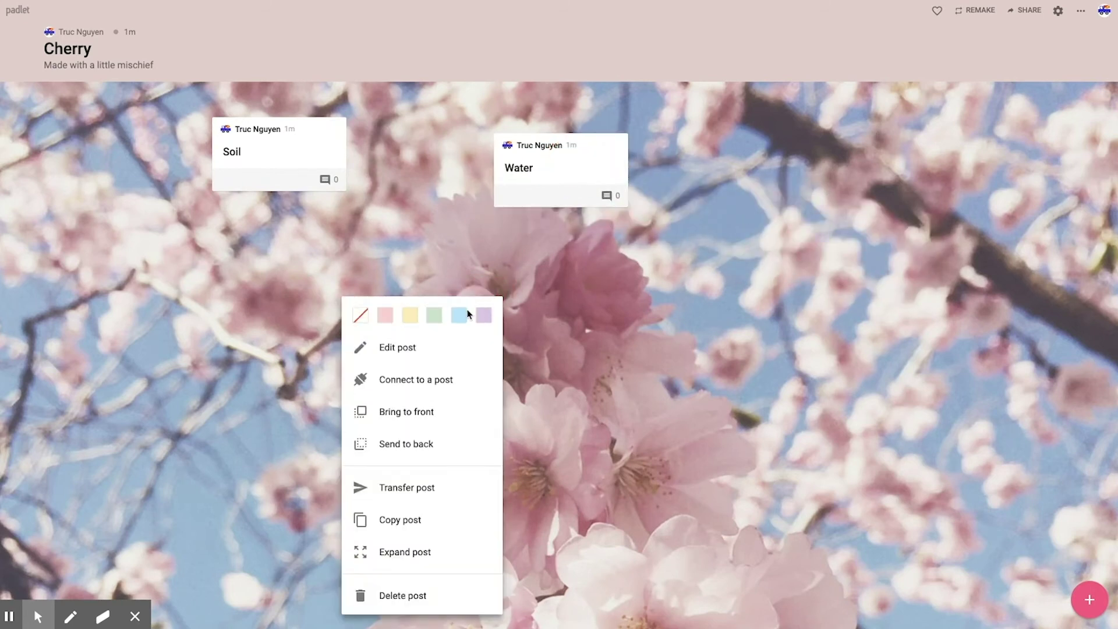
pyautogui.click(389, 321)
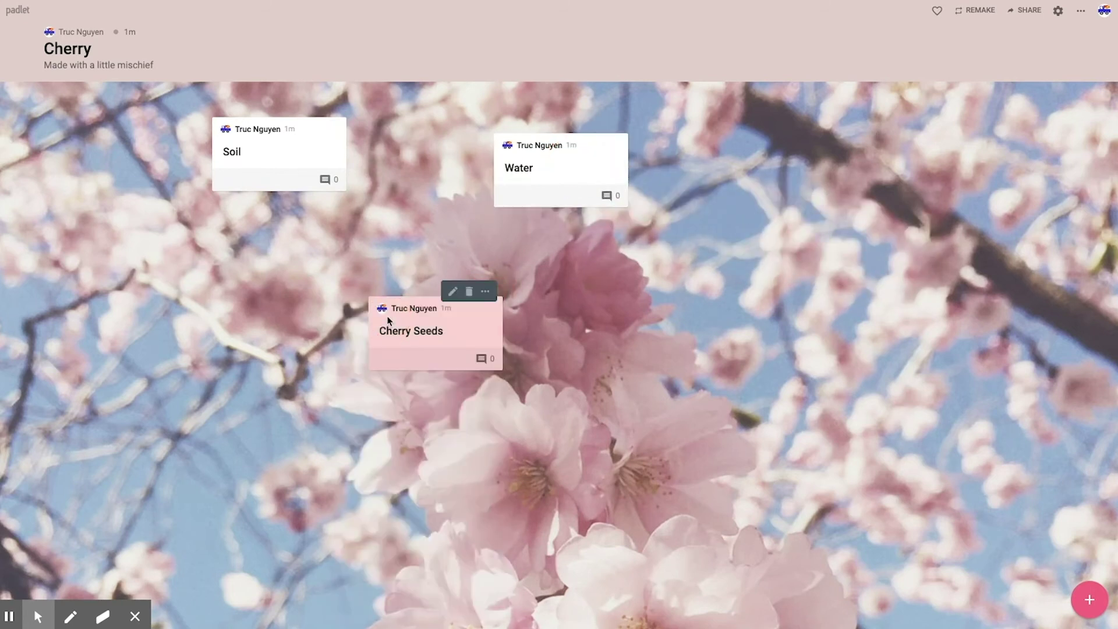
pyautogui.click(454, 291)
pyautogui.click(435, 383)
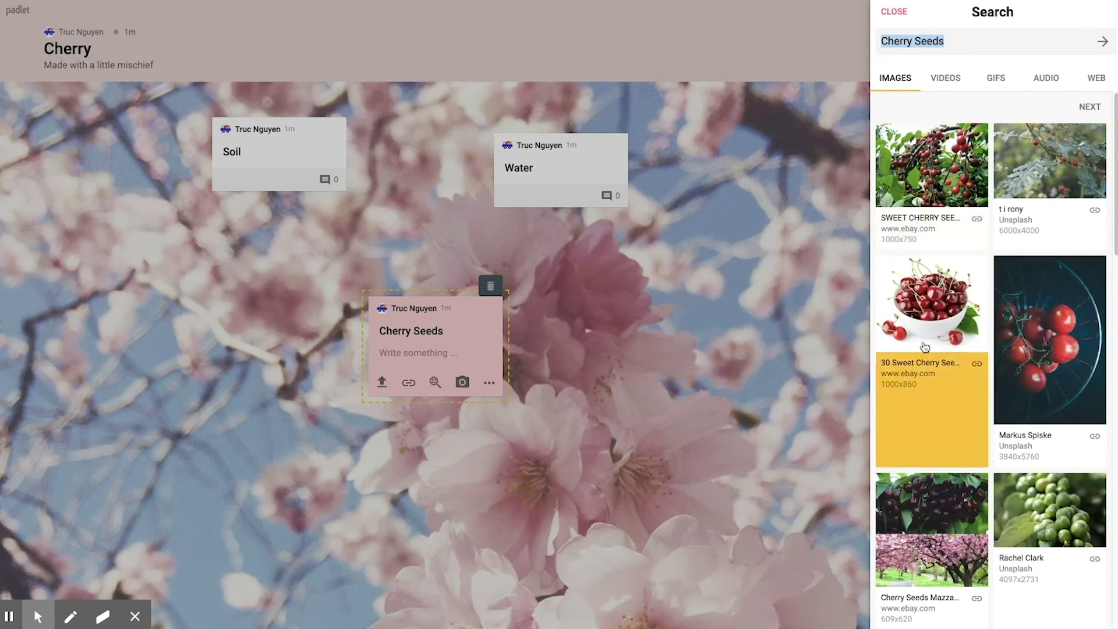
pyautogui.click(1025, 497)
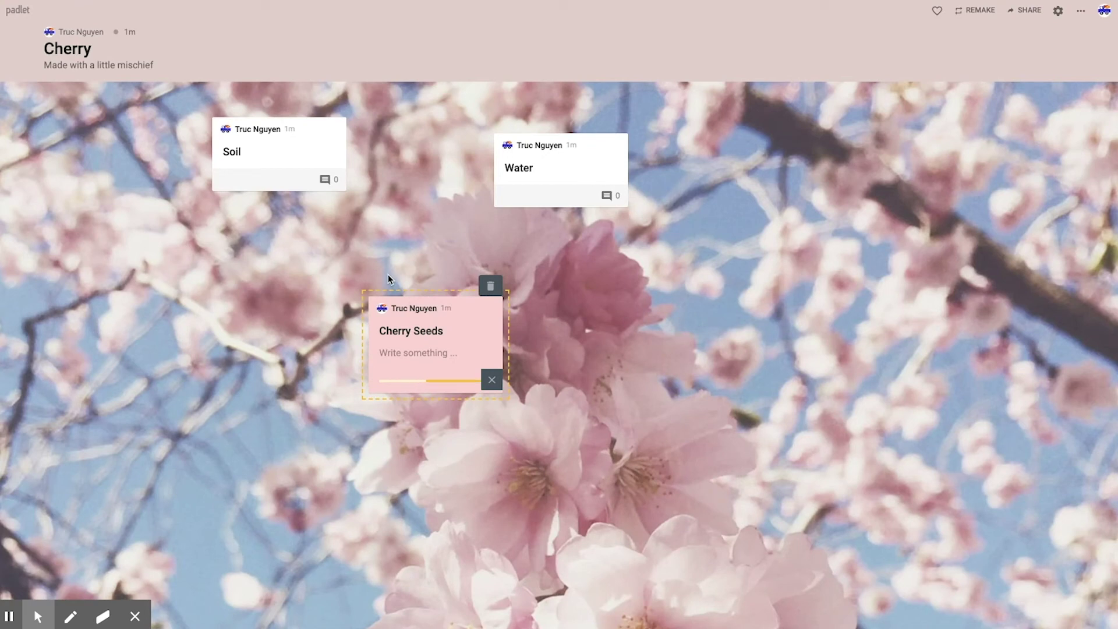
pyautogui.moveTo(526, 193)
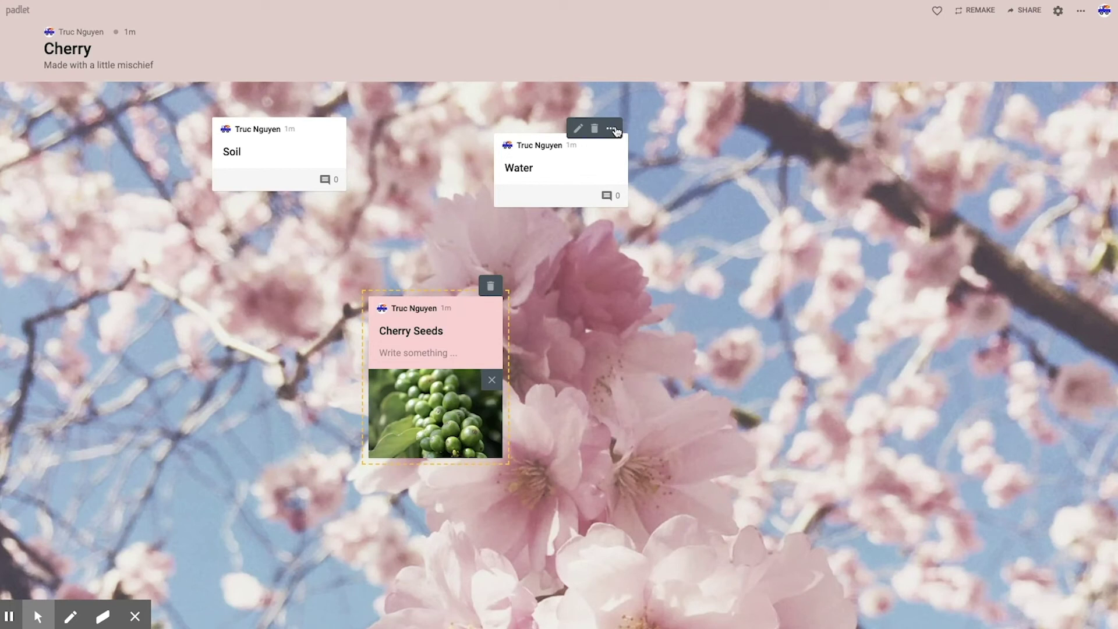
# Connect Water to Cherry Seeds with a link labelled 'need', then nudge Cherry Seeds upward
pyautogui.click(615, 129)
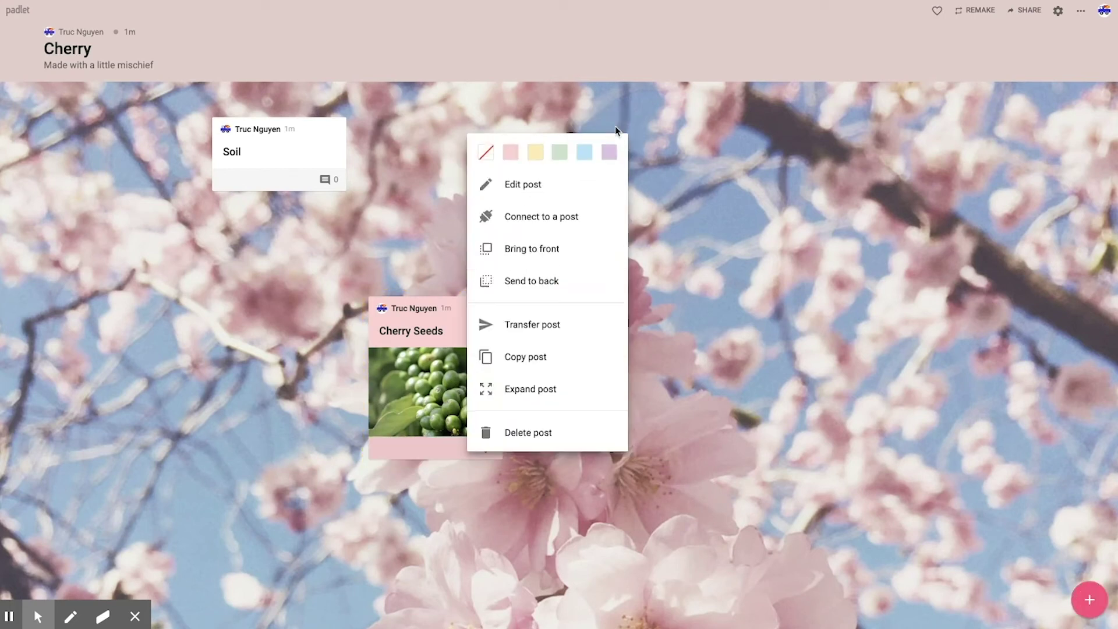
pyautogui.click(553, 217)
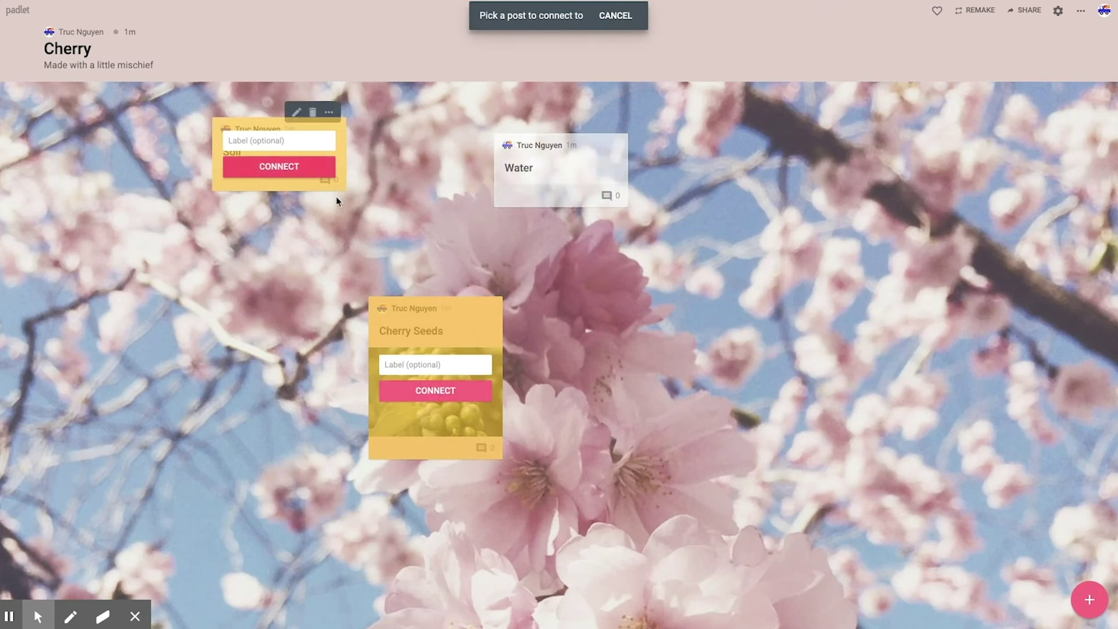
pyautogui.click(444, 360)
pyautogui.write('need')
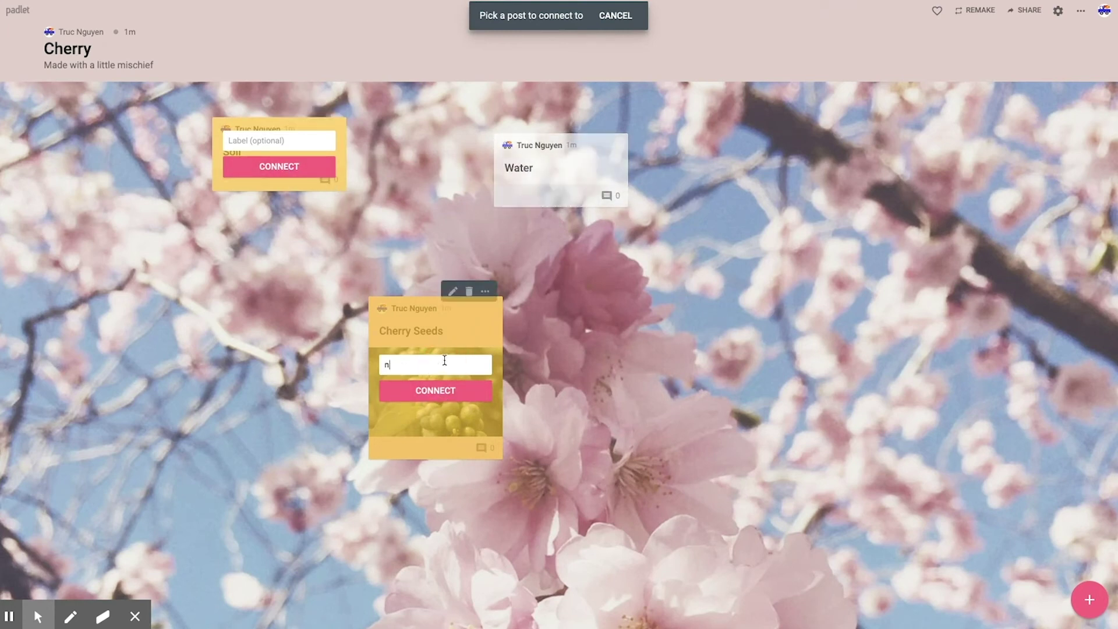
pyautogui.click(454, 391)
pyautogui.moveTo(474, 324)
pyautogui.mouseDown()
pyautogui.moveTo(548, 380)
pyautogui.moveTo(767, 343)
pyautogui.moveTo(457, 364)
pyautogui.moveTo(525, 416)
pyautogui.moveTo(672, 359)
pyautogui.moveTo(476, 311)
pyautogui.mouseUp()
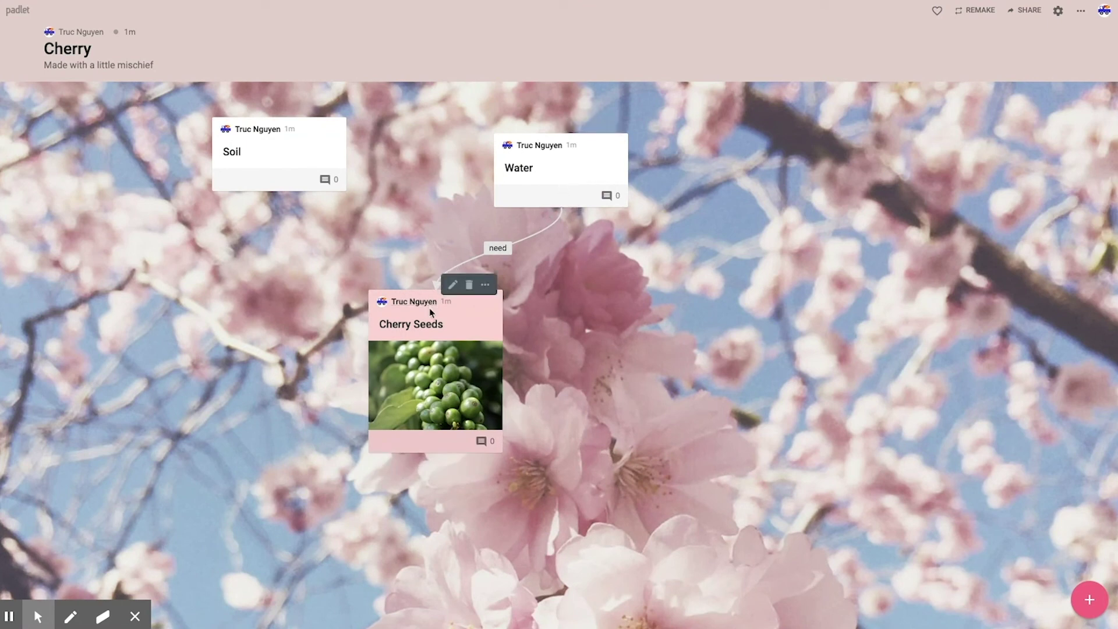
pyautogui.moveTo(598, 157)
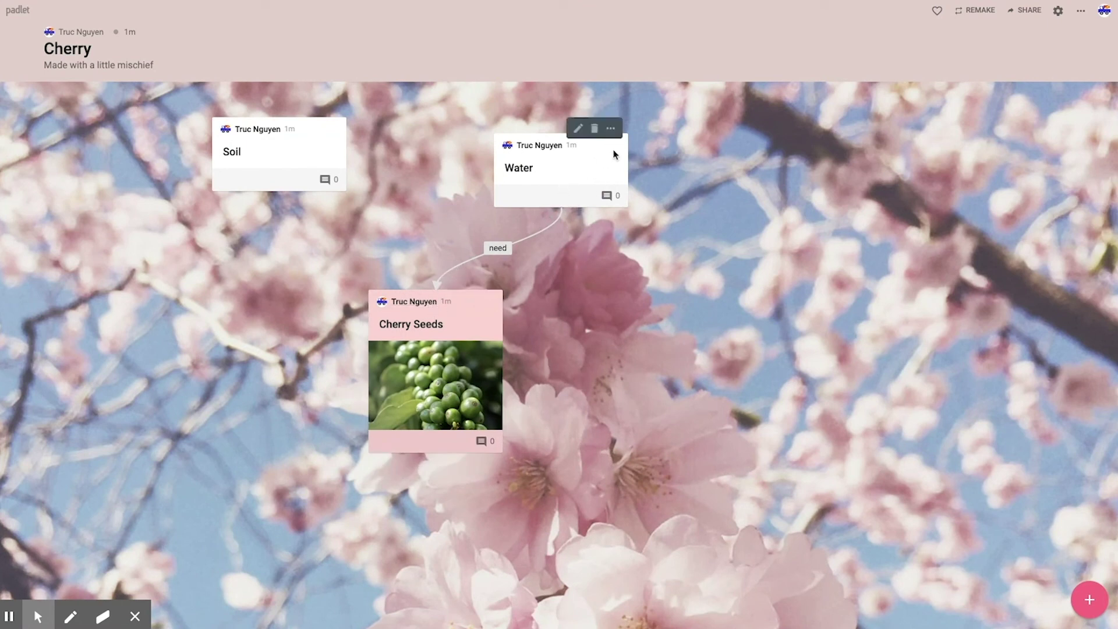
# Link the Soil post to Cherry Seeds with a connector, then shift Soil lower left
pyautogui.moveTo(327, 119)
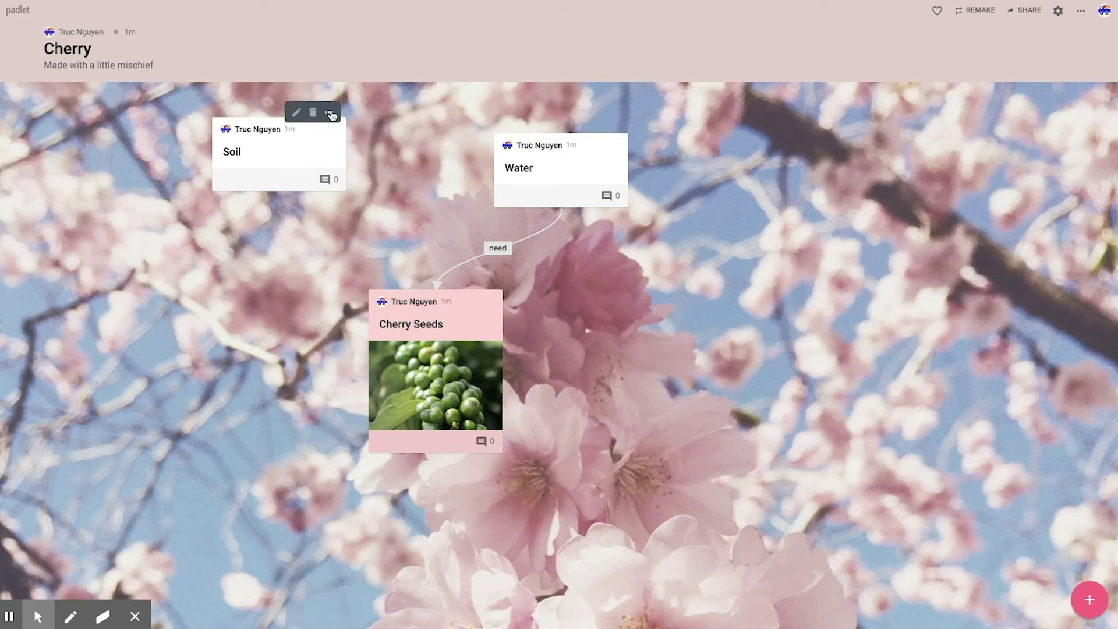
pyautogui.click(330, 113)
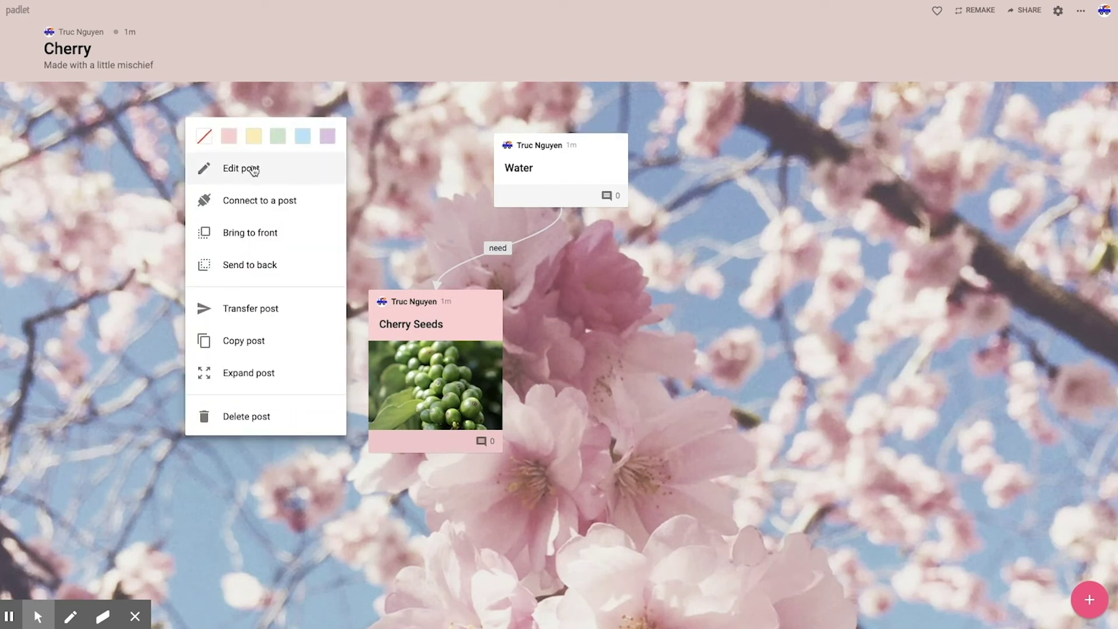
pyautogui.click(245, 202)
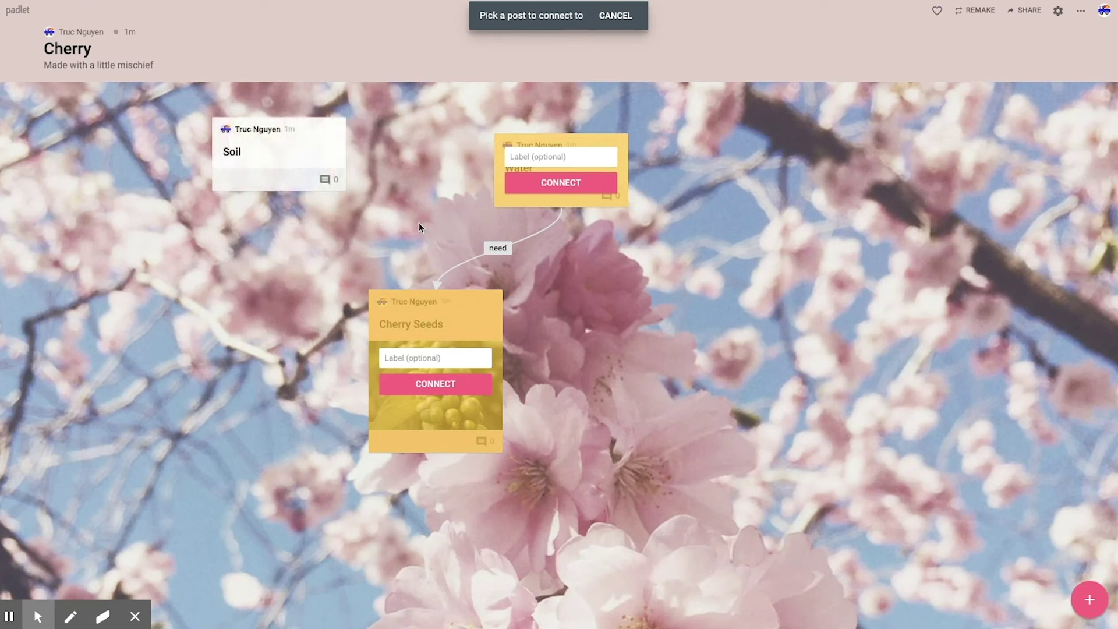
pyautogui.click(445, 386)
pyautogui.moveTo(288, 152)
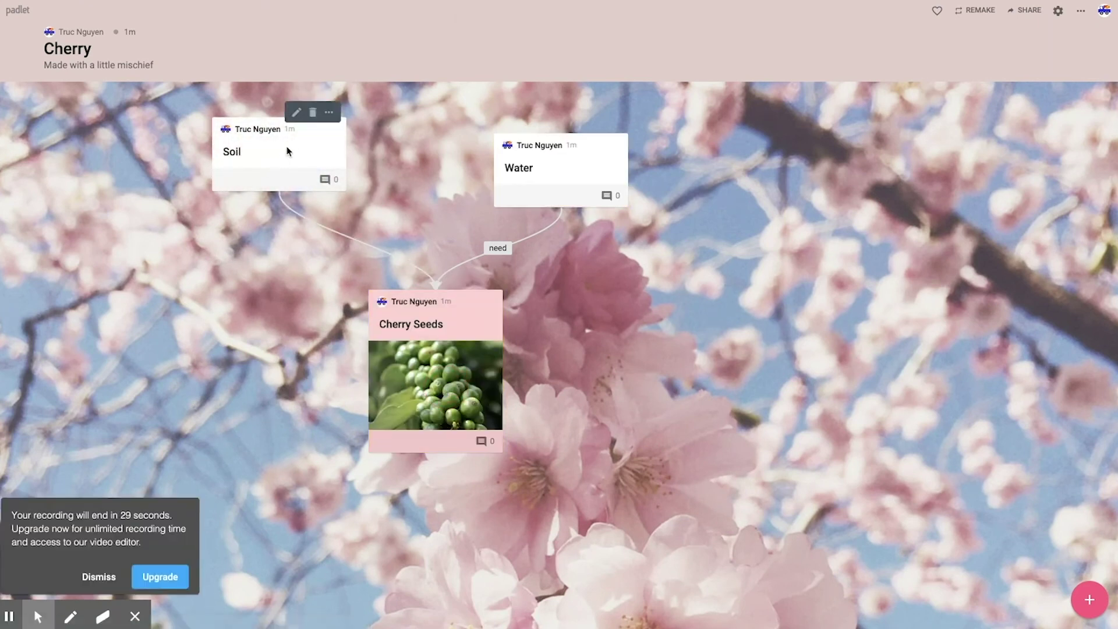
pyautogui.moveTo(314, 139); pyautogui.dragTo(182, 214)
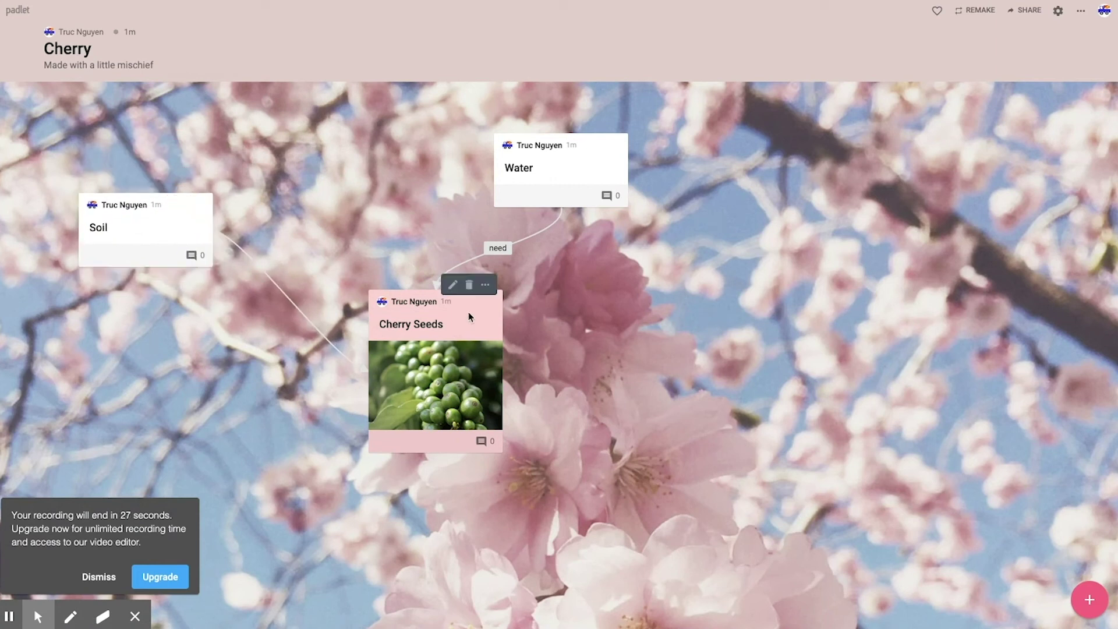
# Move Cherry Seeds just below Water and place the Soil post to its right
pyautogui.moveTo(470, 316); pyautogui.dragTo(549, 295)
pyautogui.moveTo(198, 205)
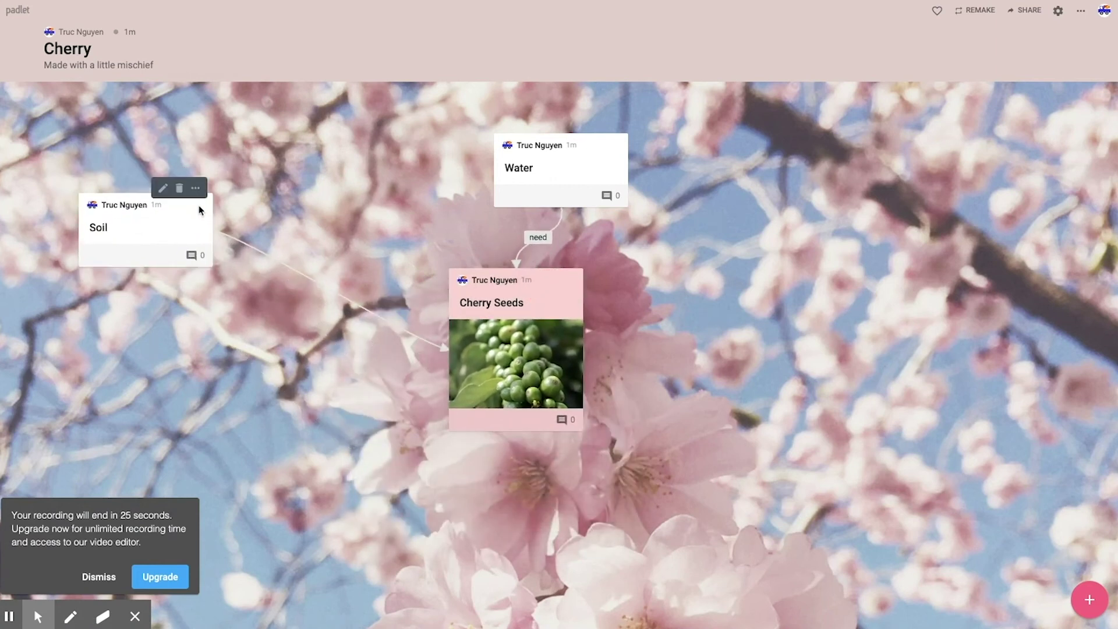
pyautogui.moveTo(198, 208); pyautogui.dragTo(375, 132)
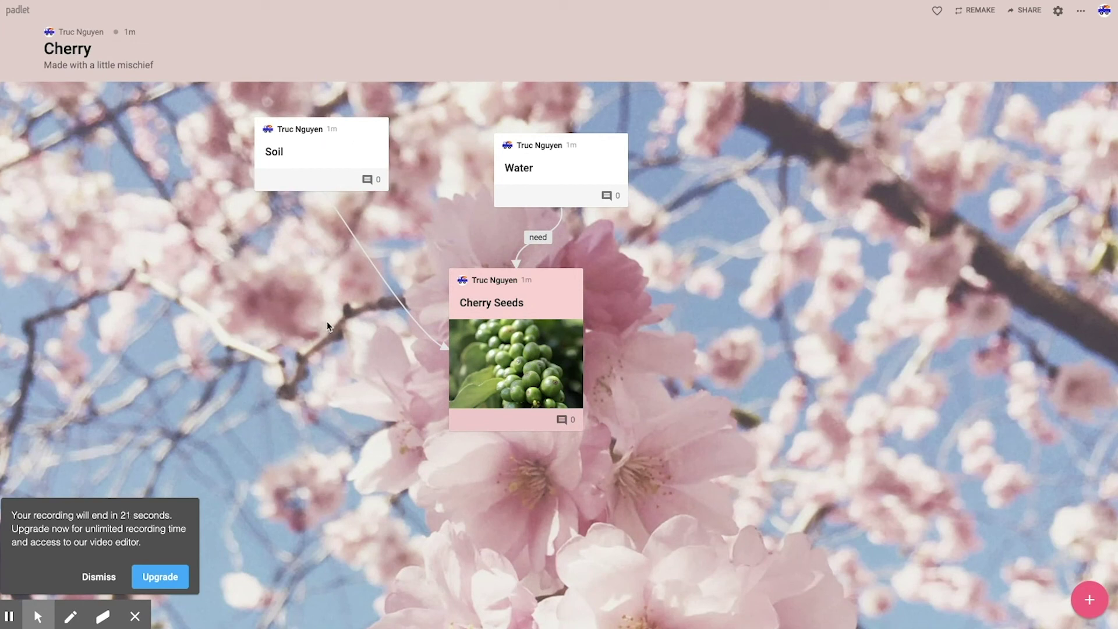
pyautogui.moveTo(384, 134); pyautogui.dragTo(824, 239)
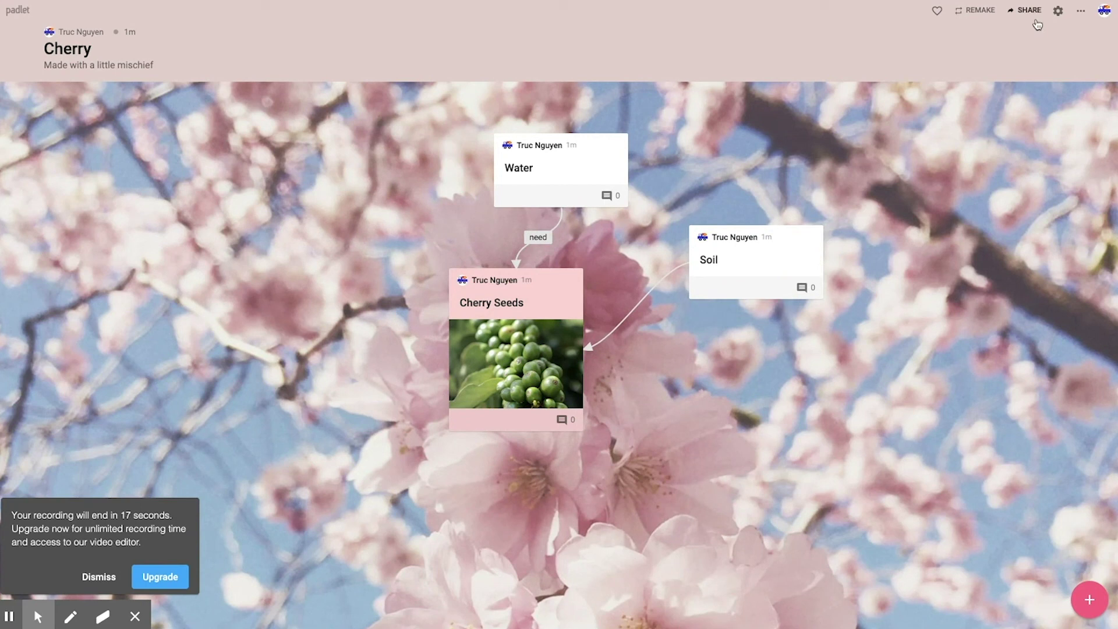